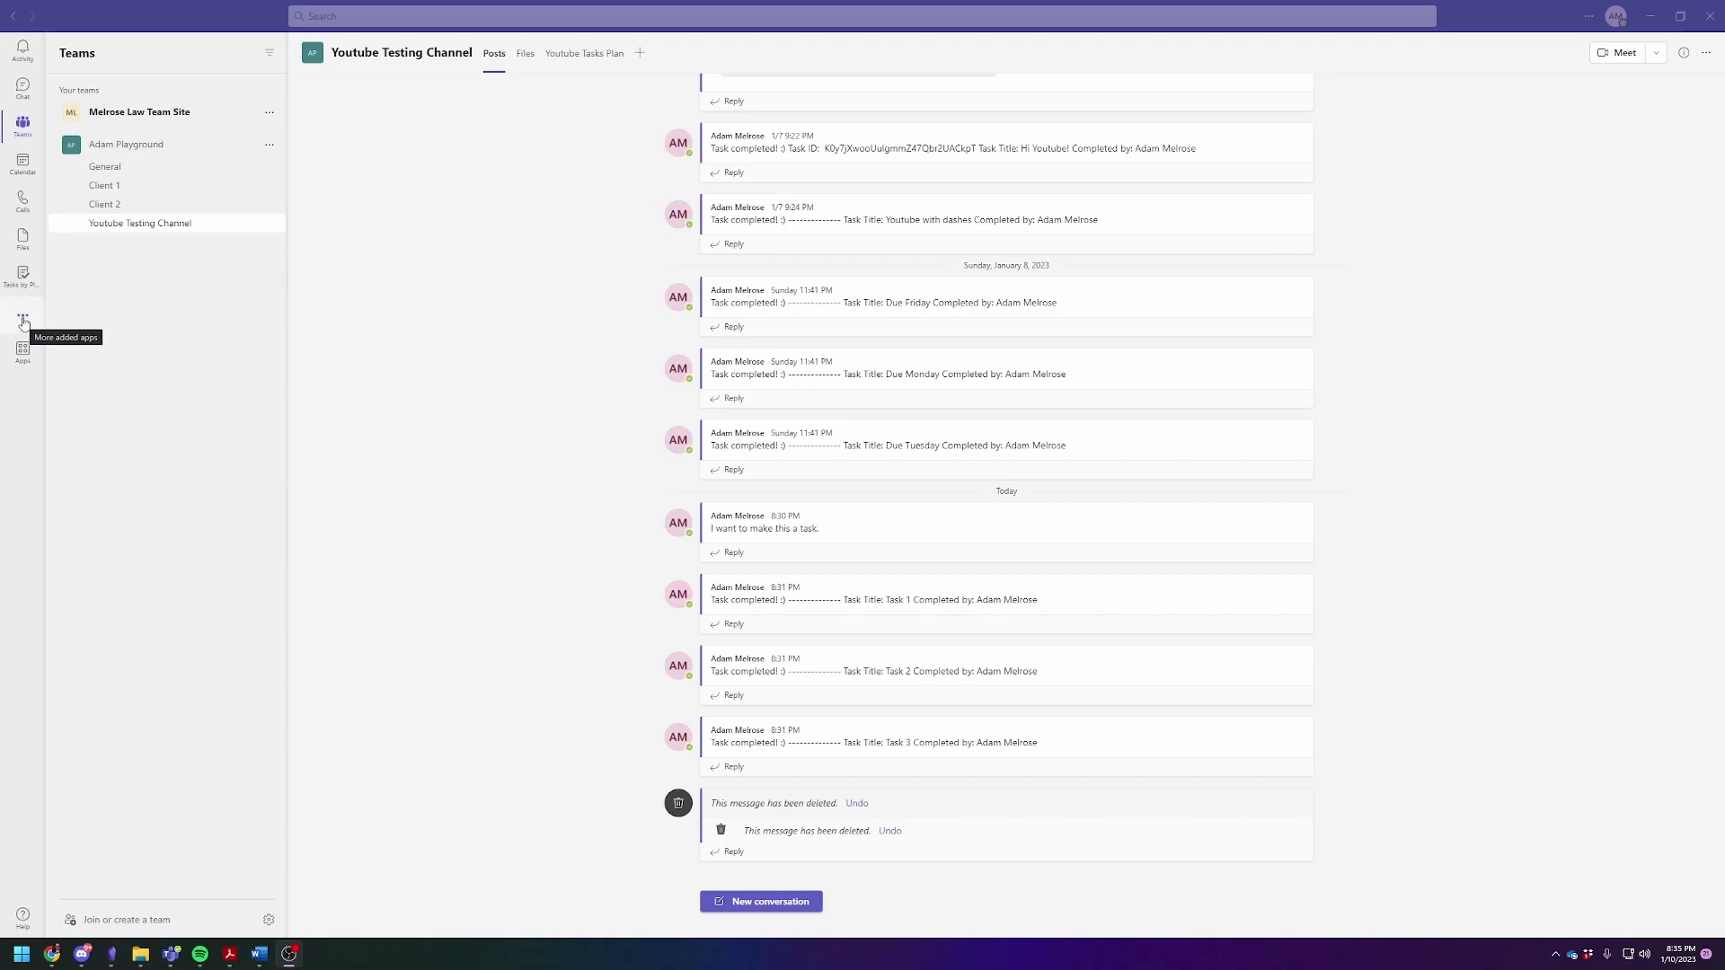
Search the added apps for "tasks" and view the pinning options of the Tasks by Planner and To Do app
left_click(24, 321)
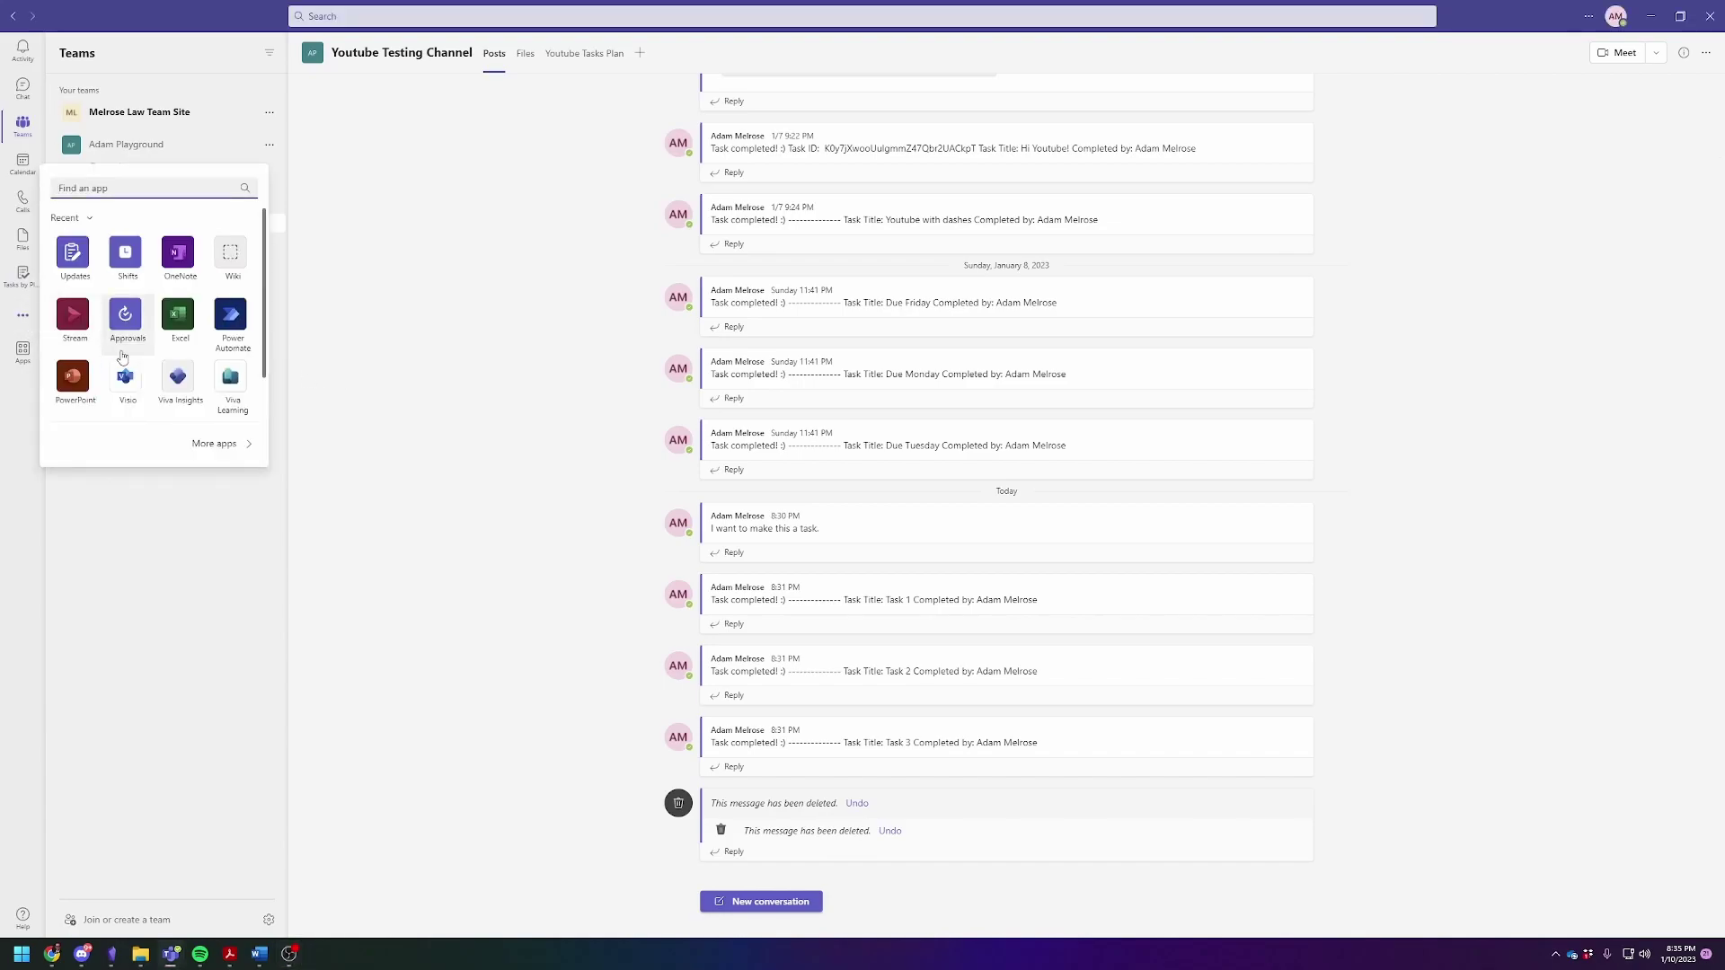
type("tasks")
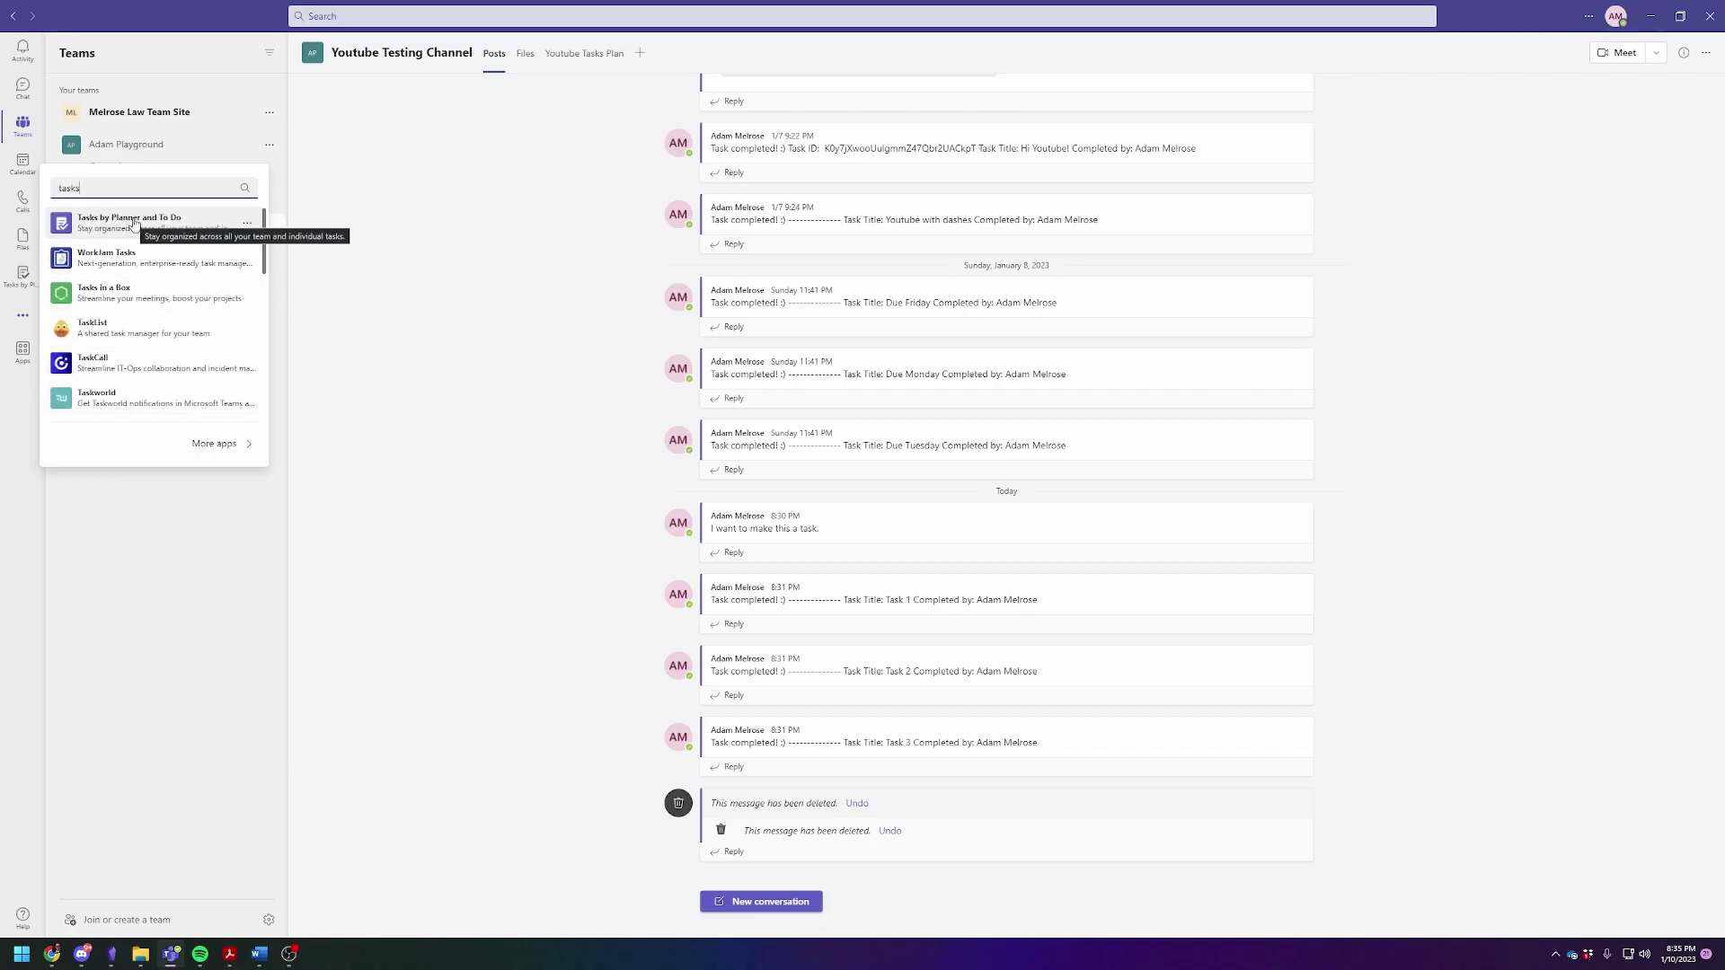
left_click(446, 322)
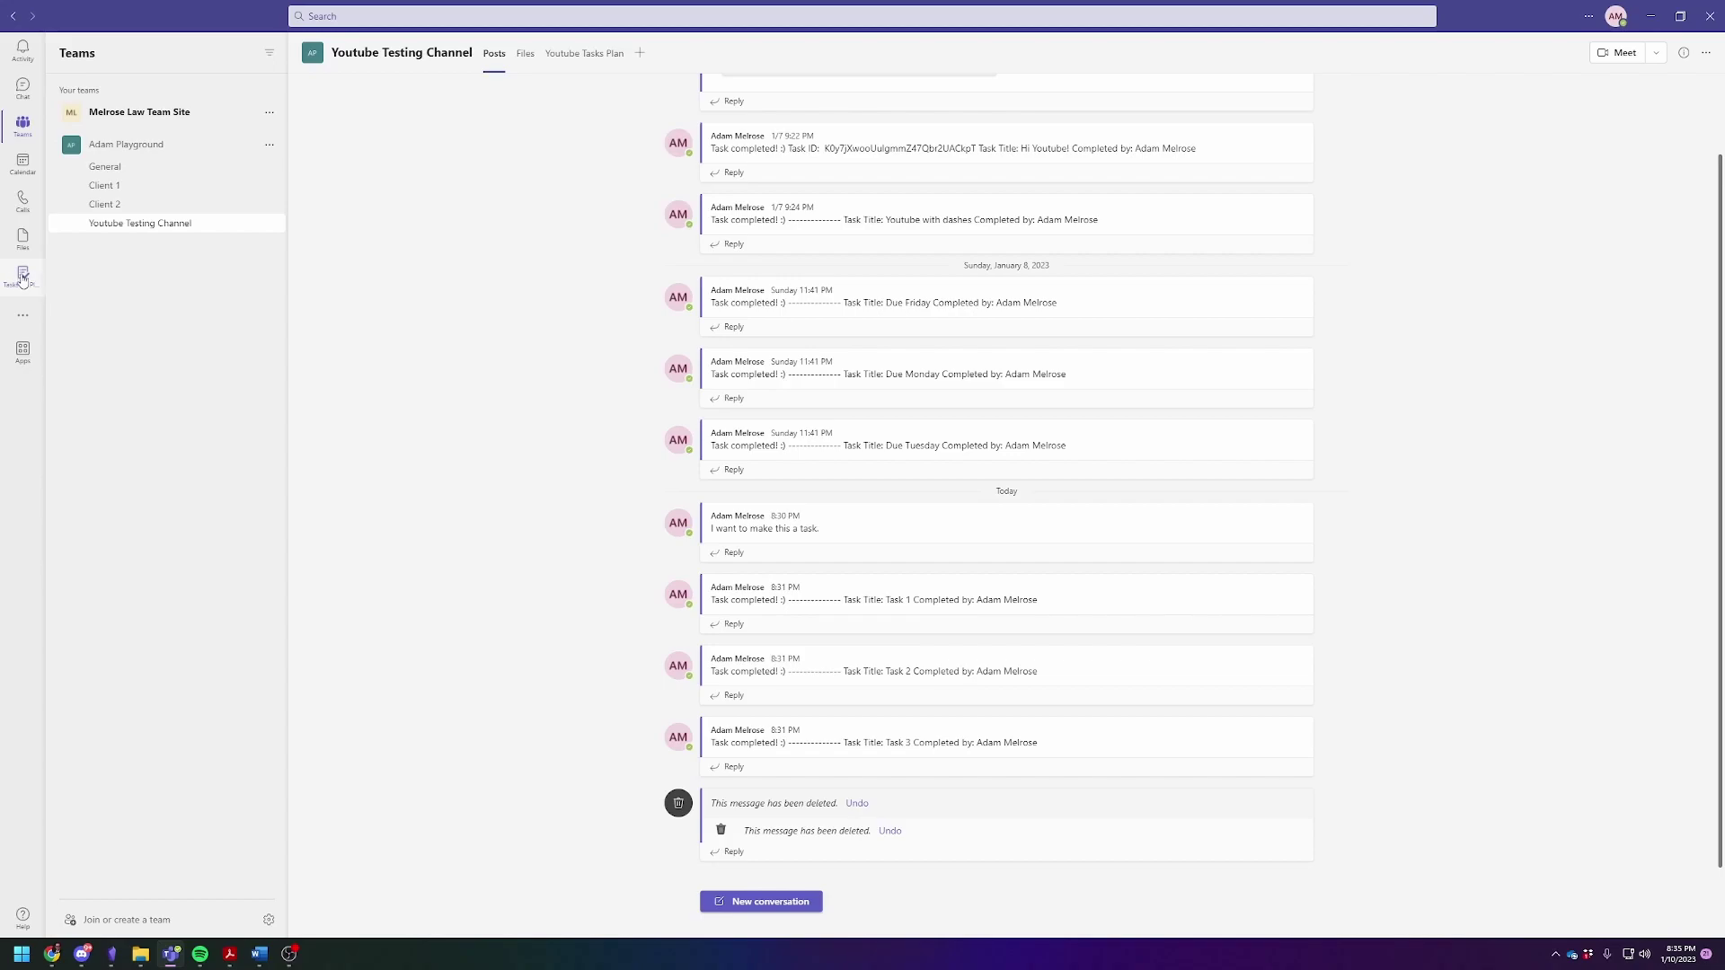
right_click(24, 279)
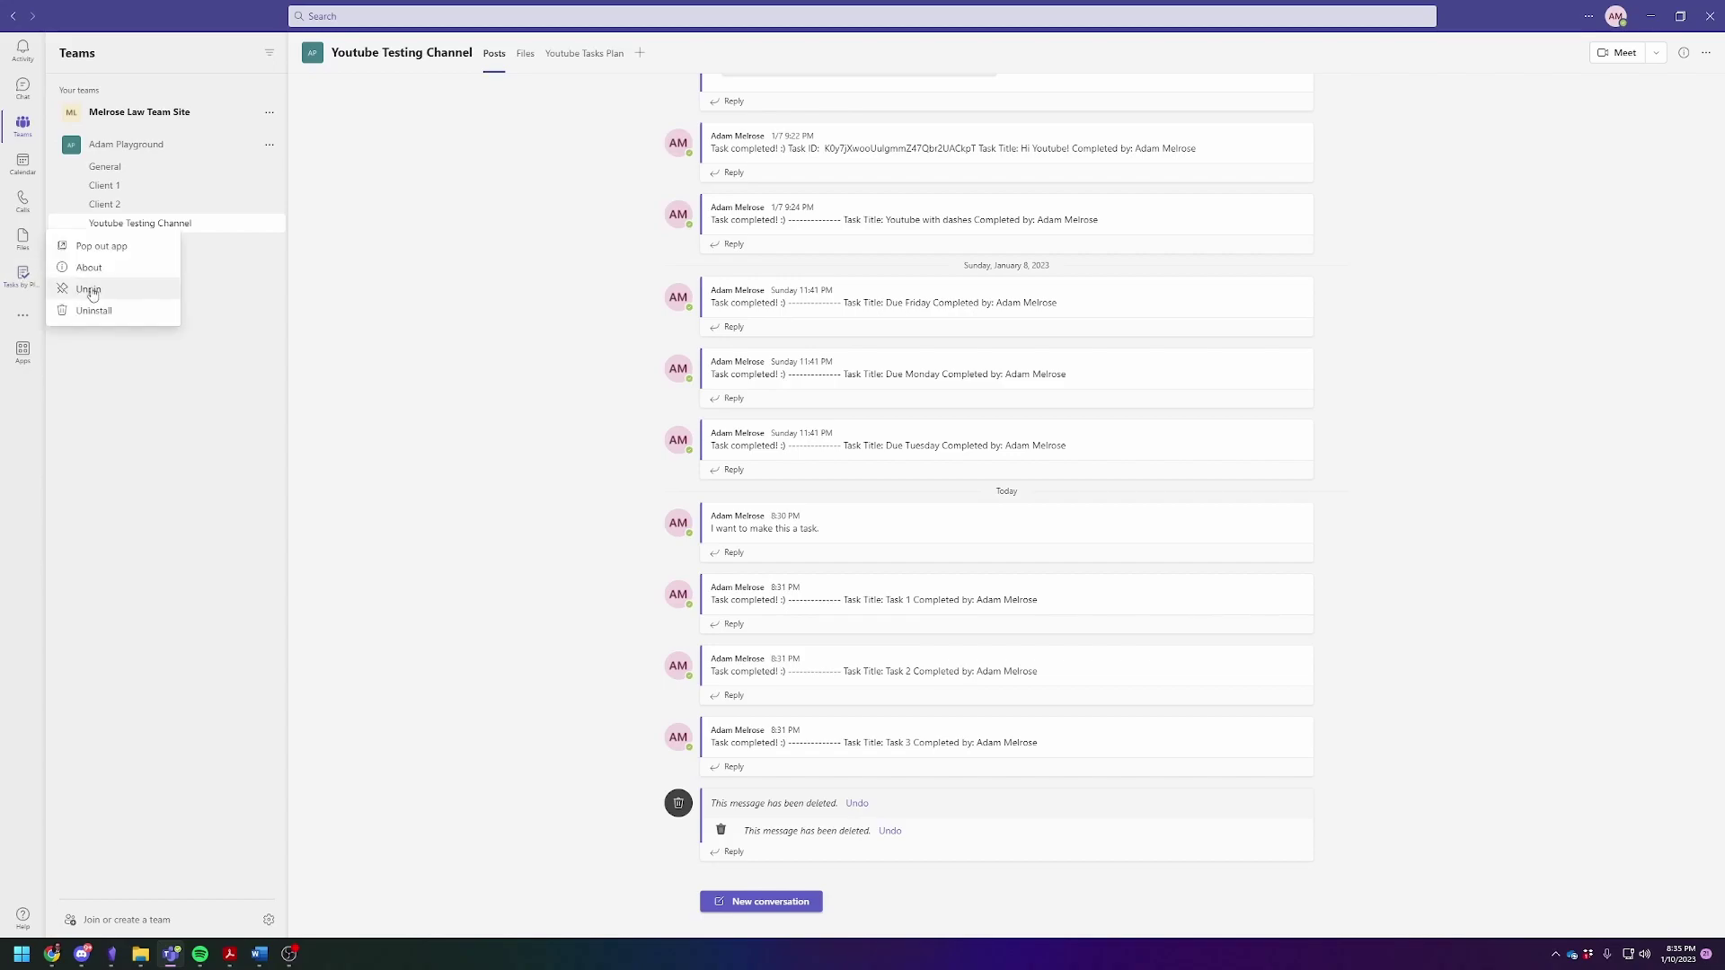
left_click(214, 439)
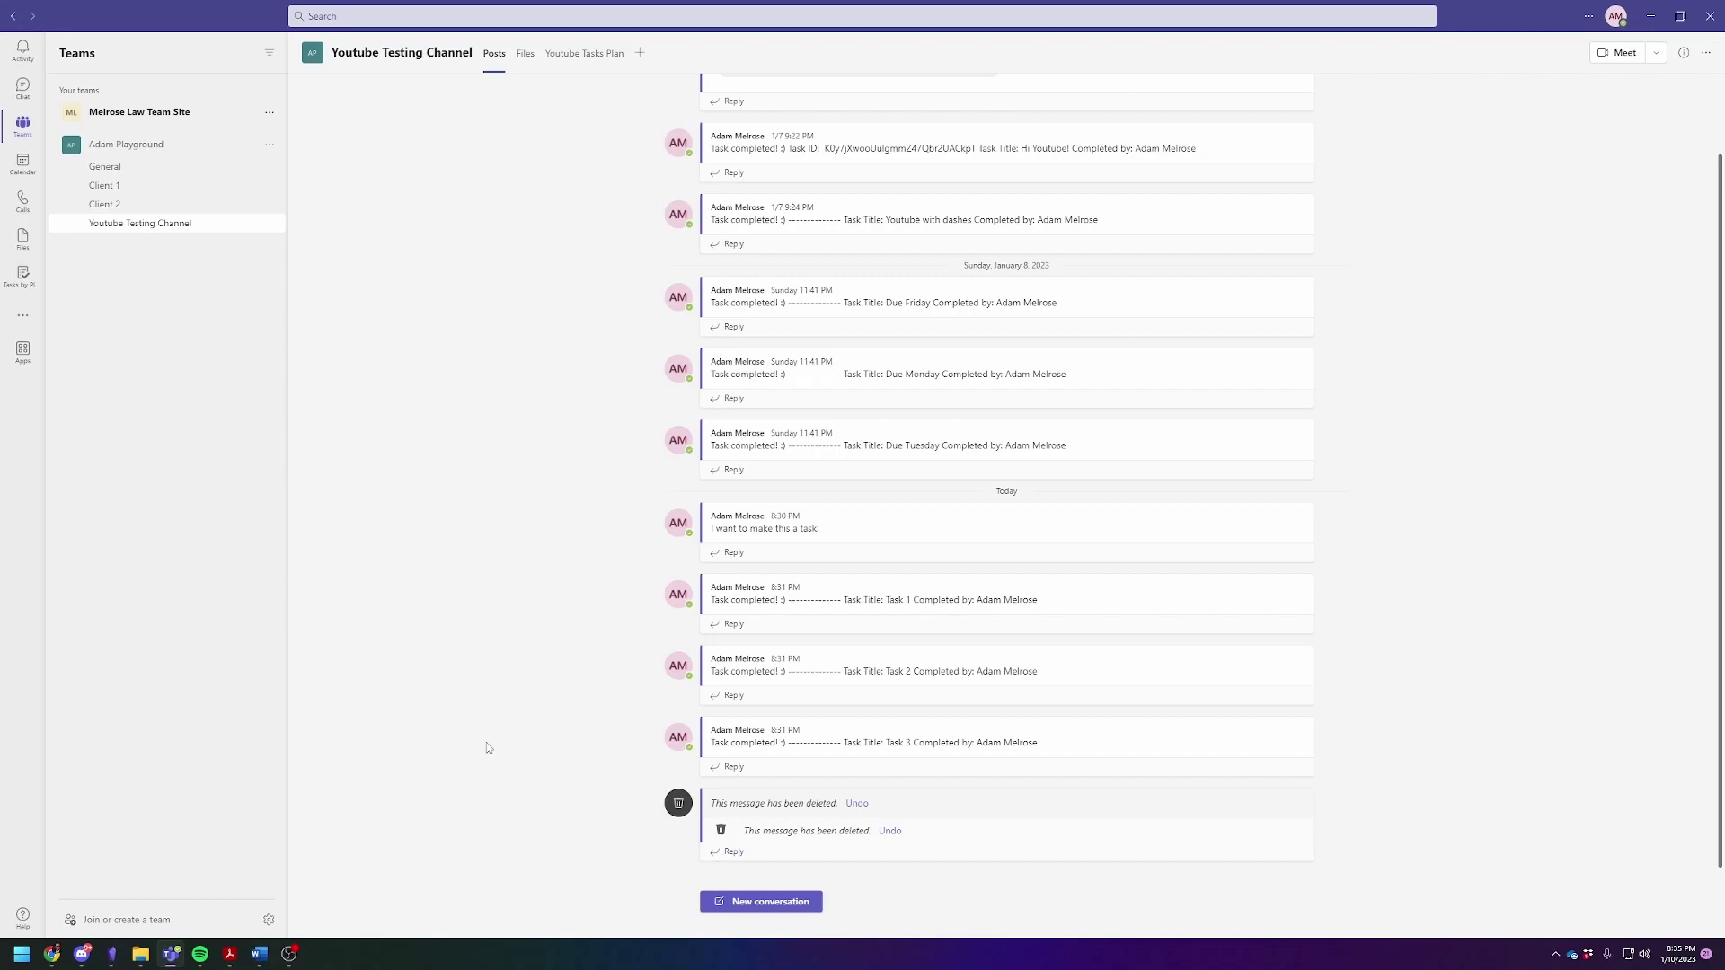
Post "Discussing what questions have for a new client" in the channel and reply "New client asked if we can submit paperwork to health insurance"
left_click(742, 904)
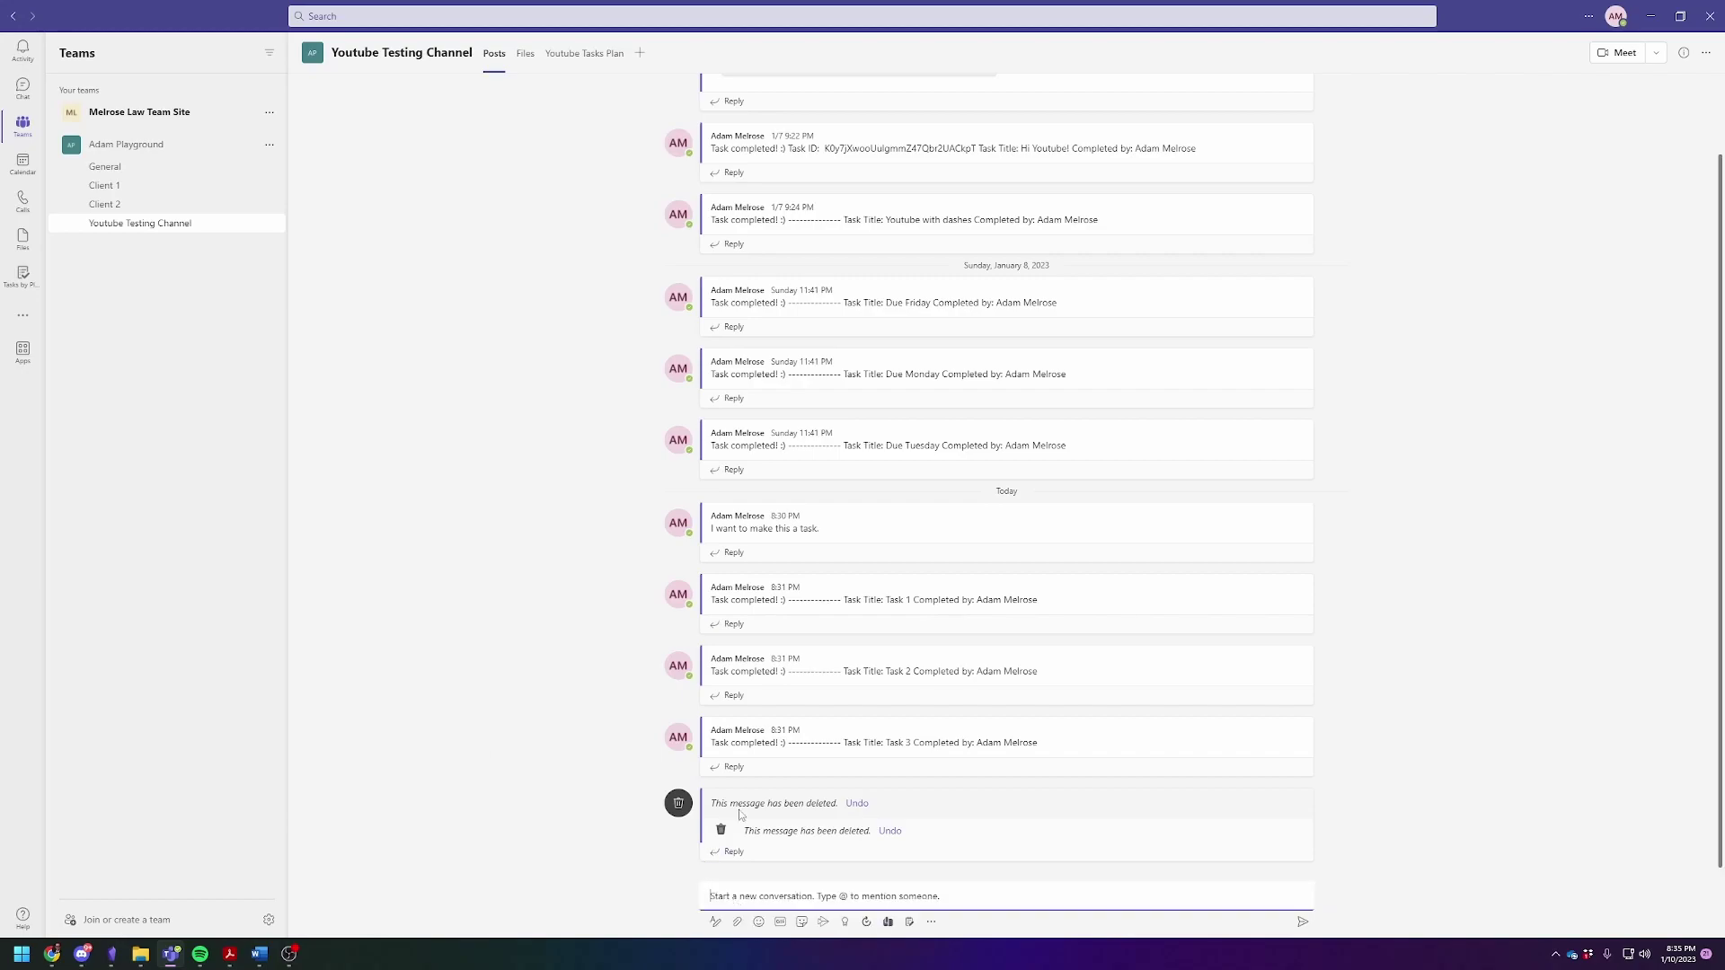
type("Discussing what questions have for a new client")
key("Return")
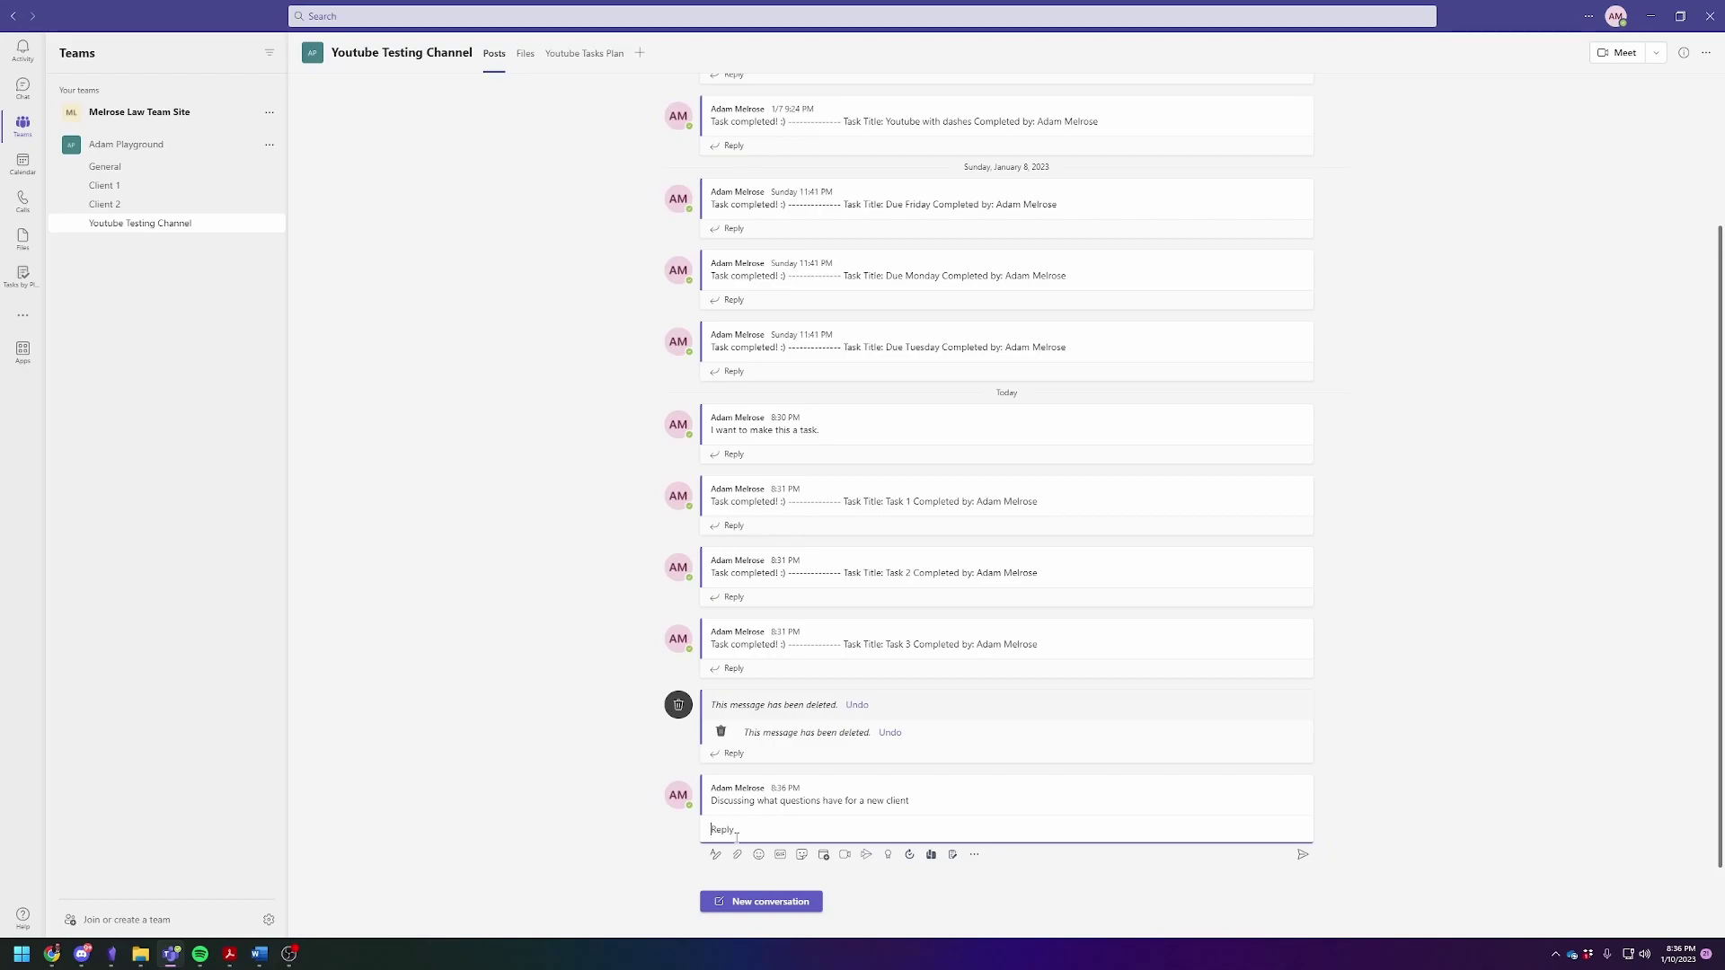
type("New client asked if we can submit paperwork to health insurance")
key("Return")
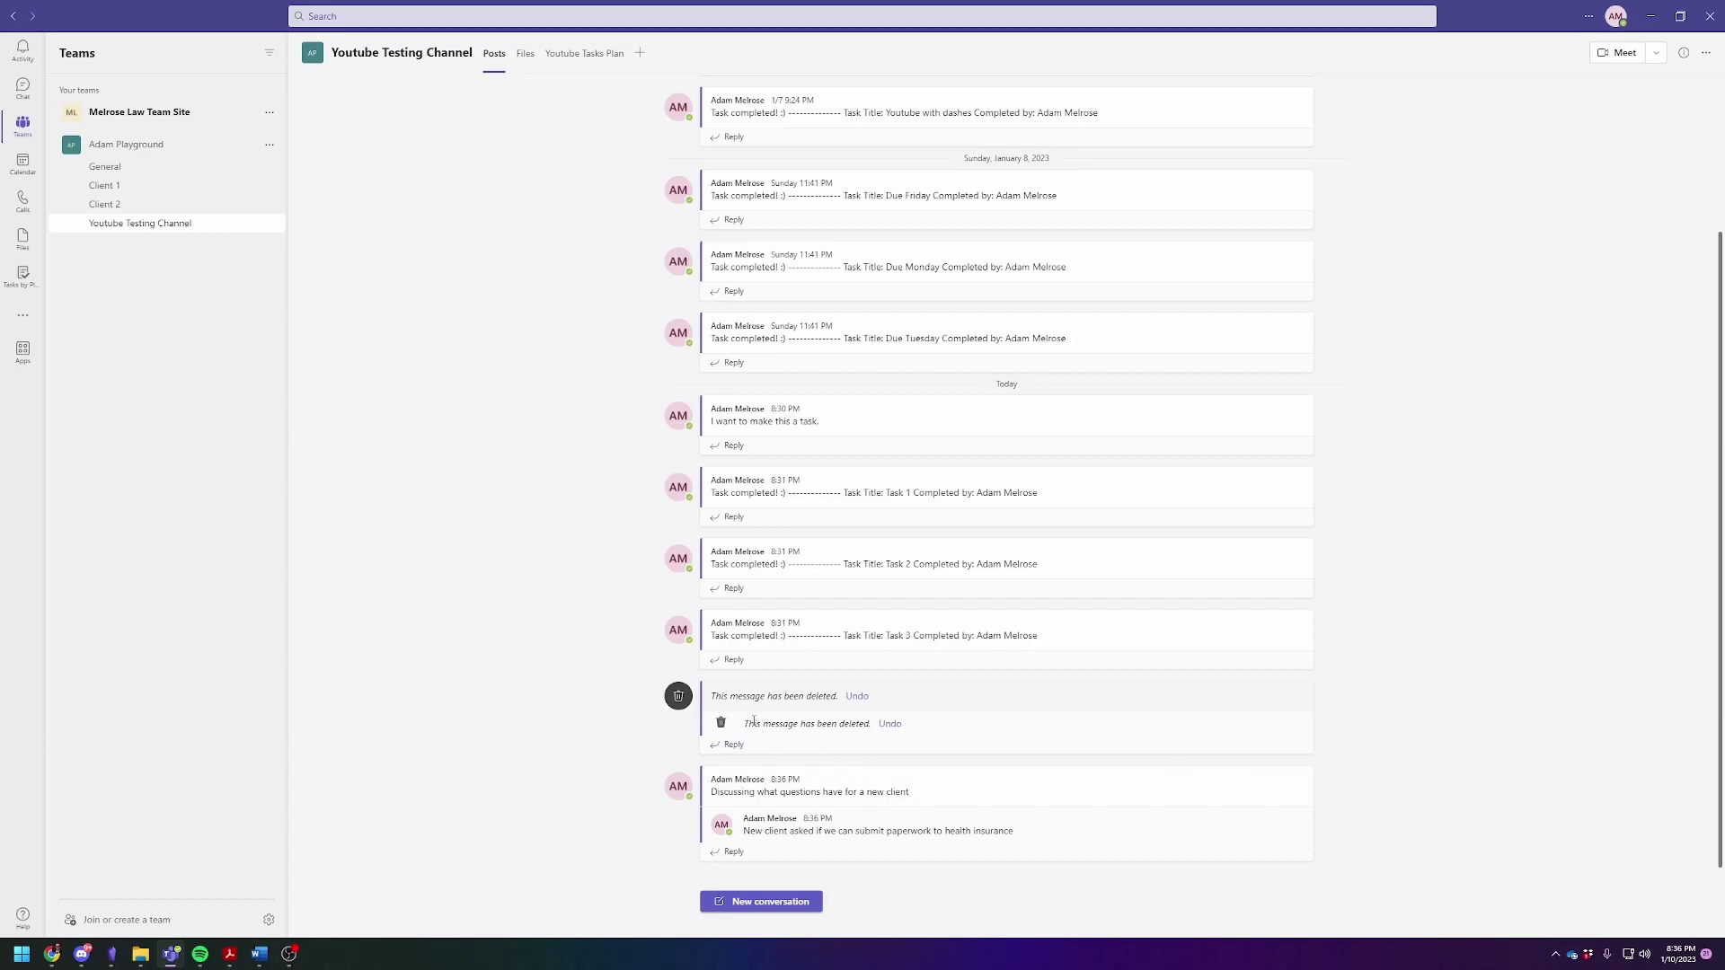
View the blank new-task form in the Youtube Tasks Plan and return to the channel's posts
left_click(598, 55)
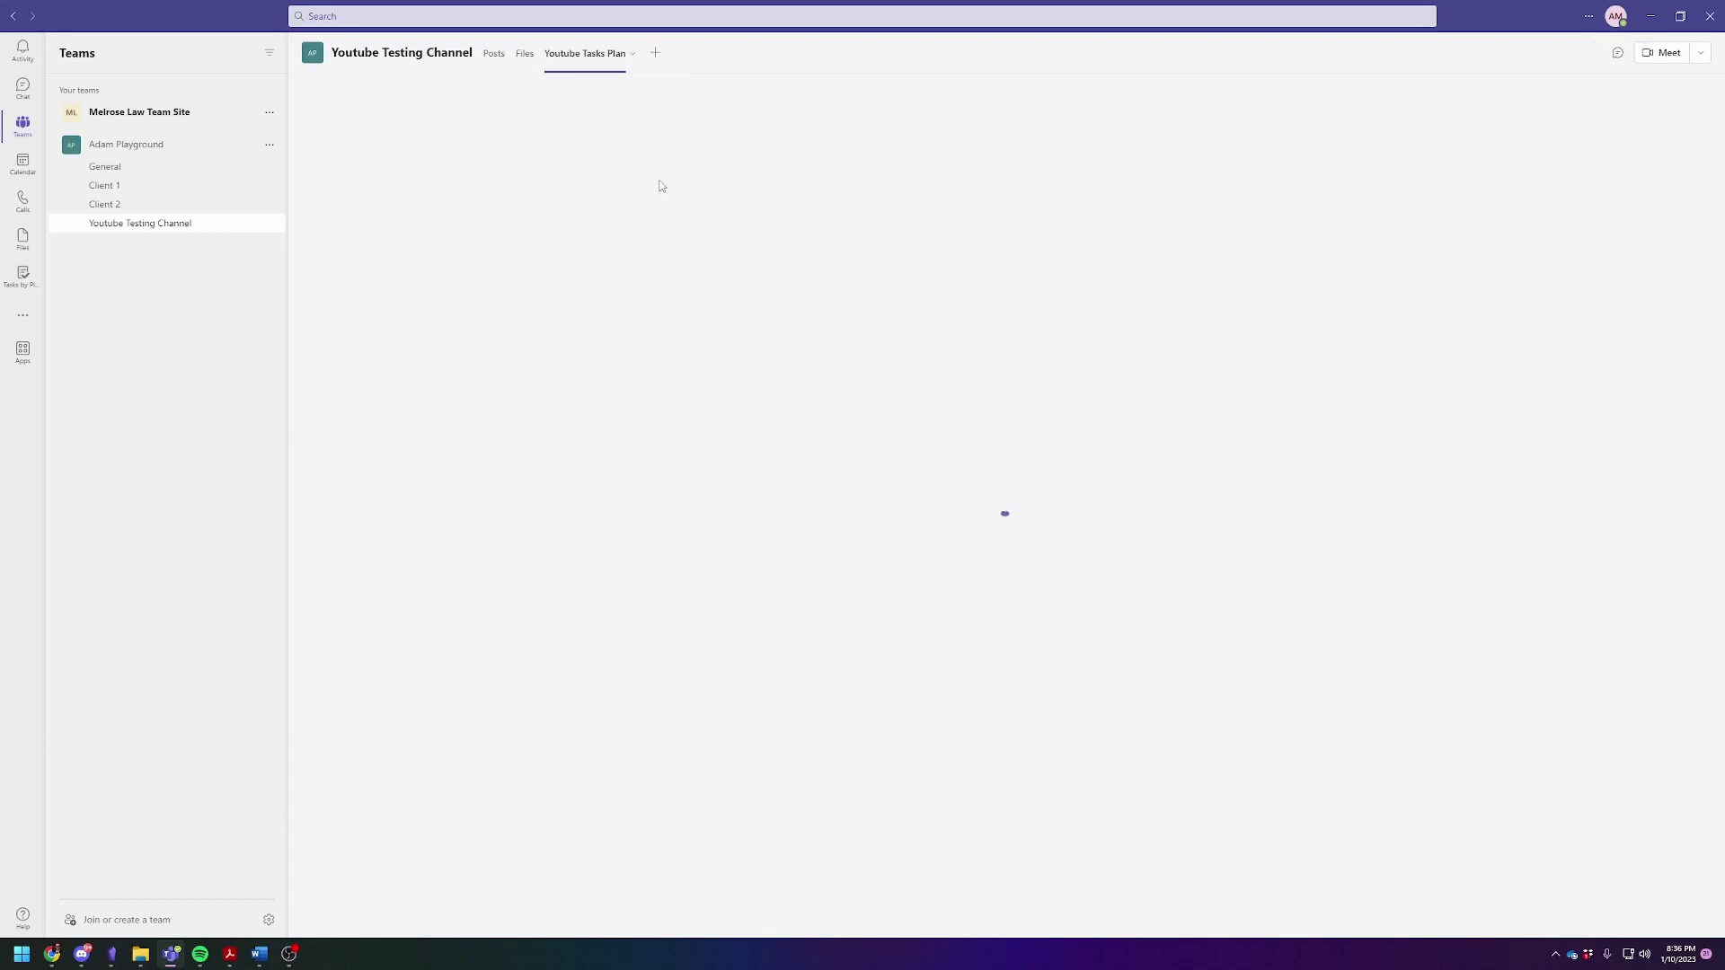
left_click(349, 150)
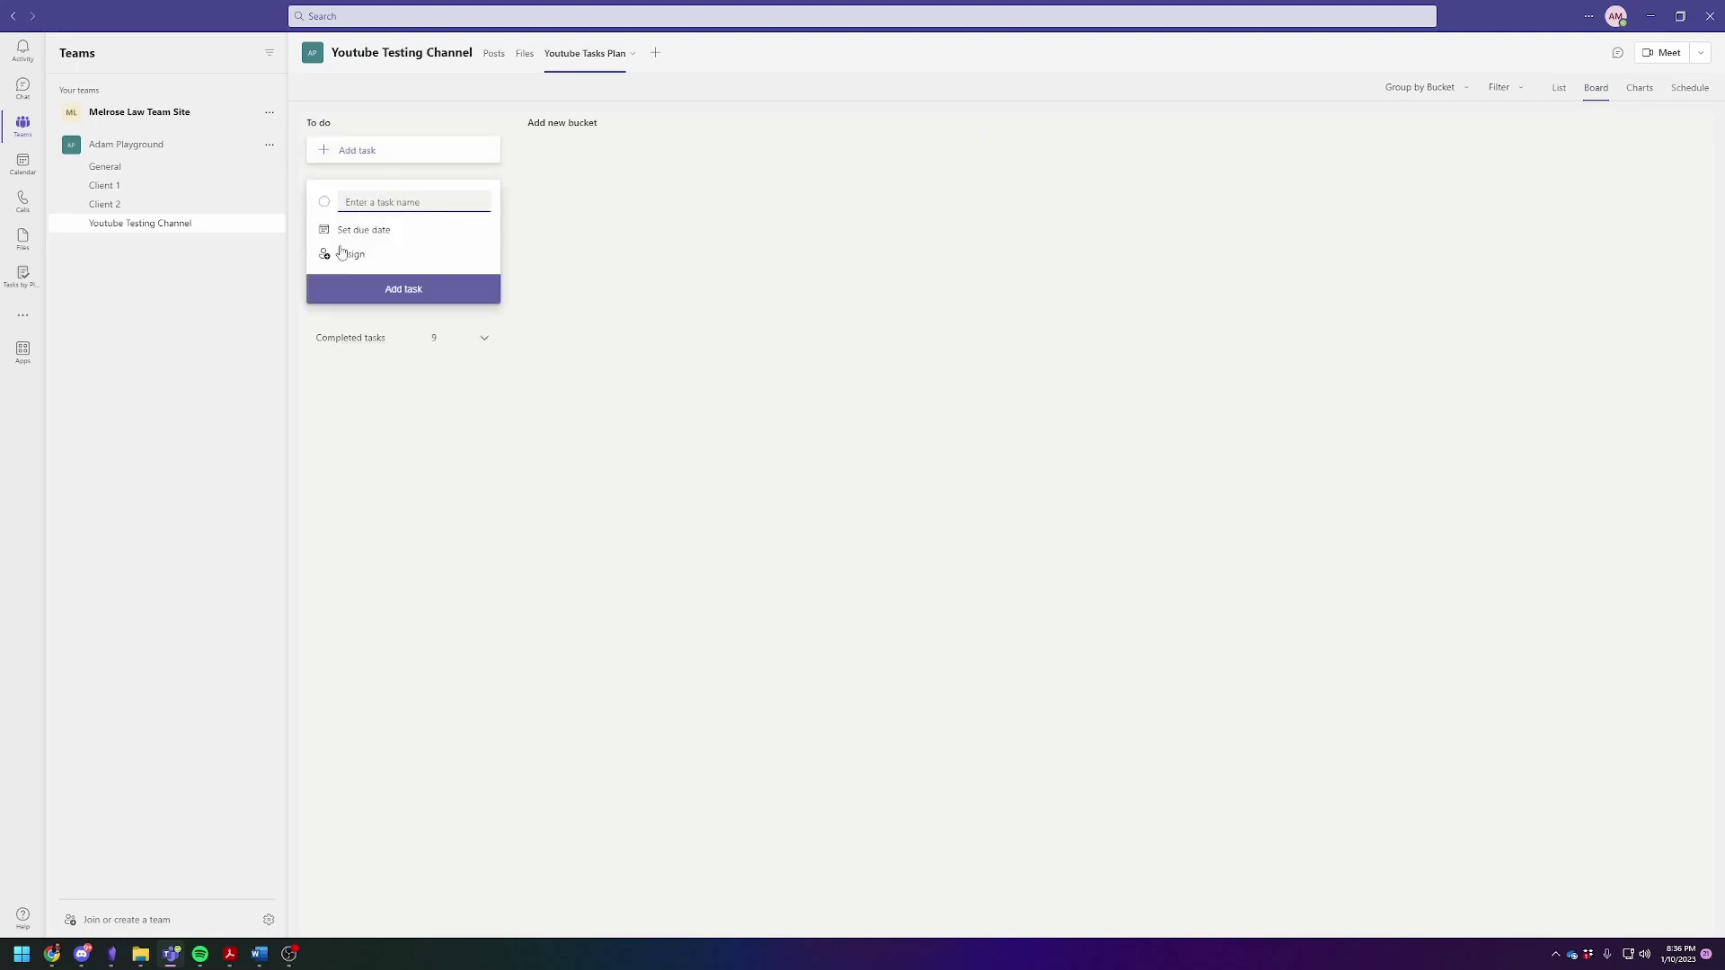
left_click(347, 282)
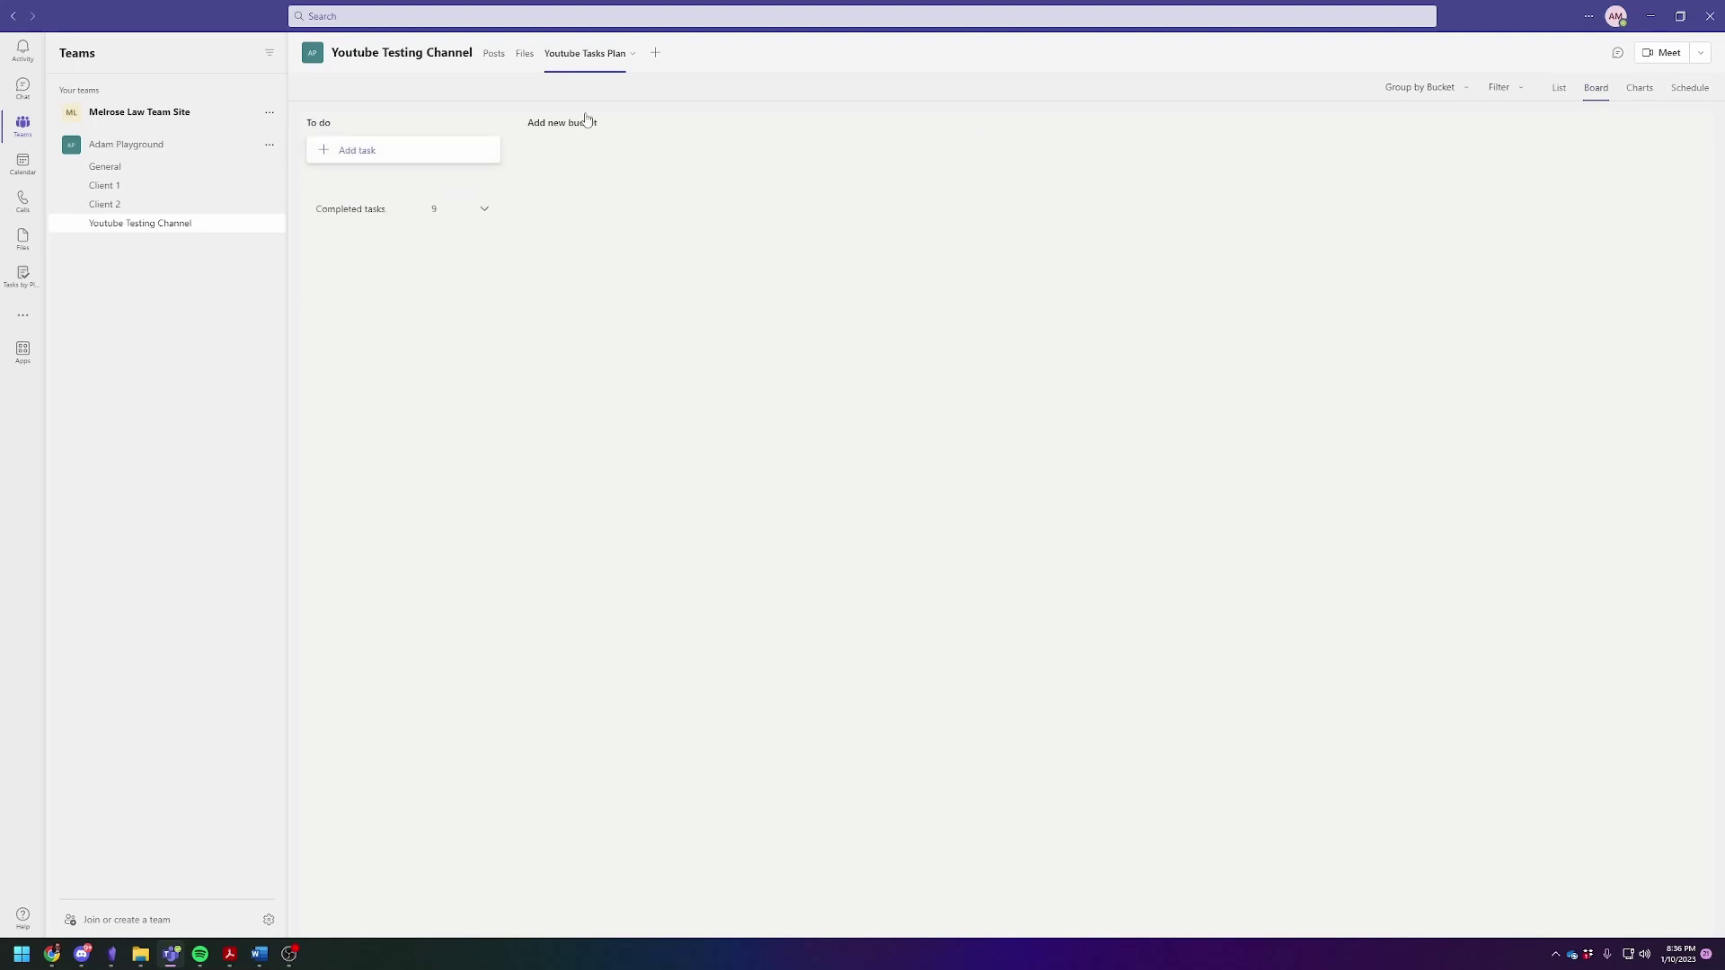
left_click(494, 54)
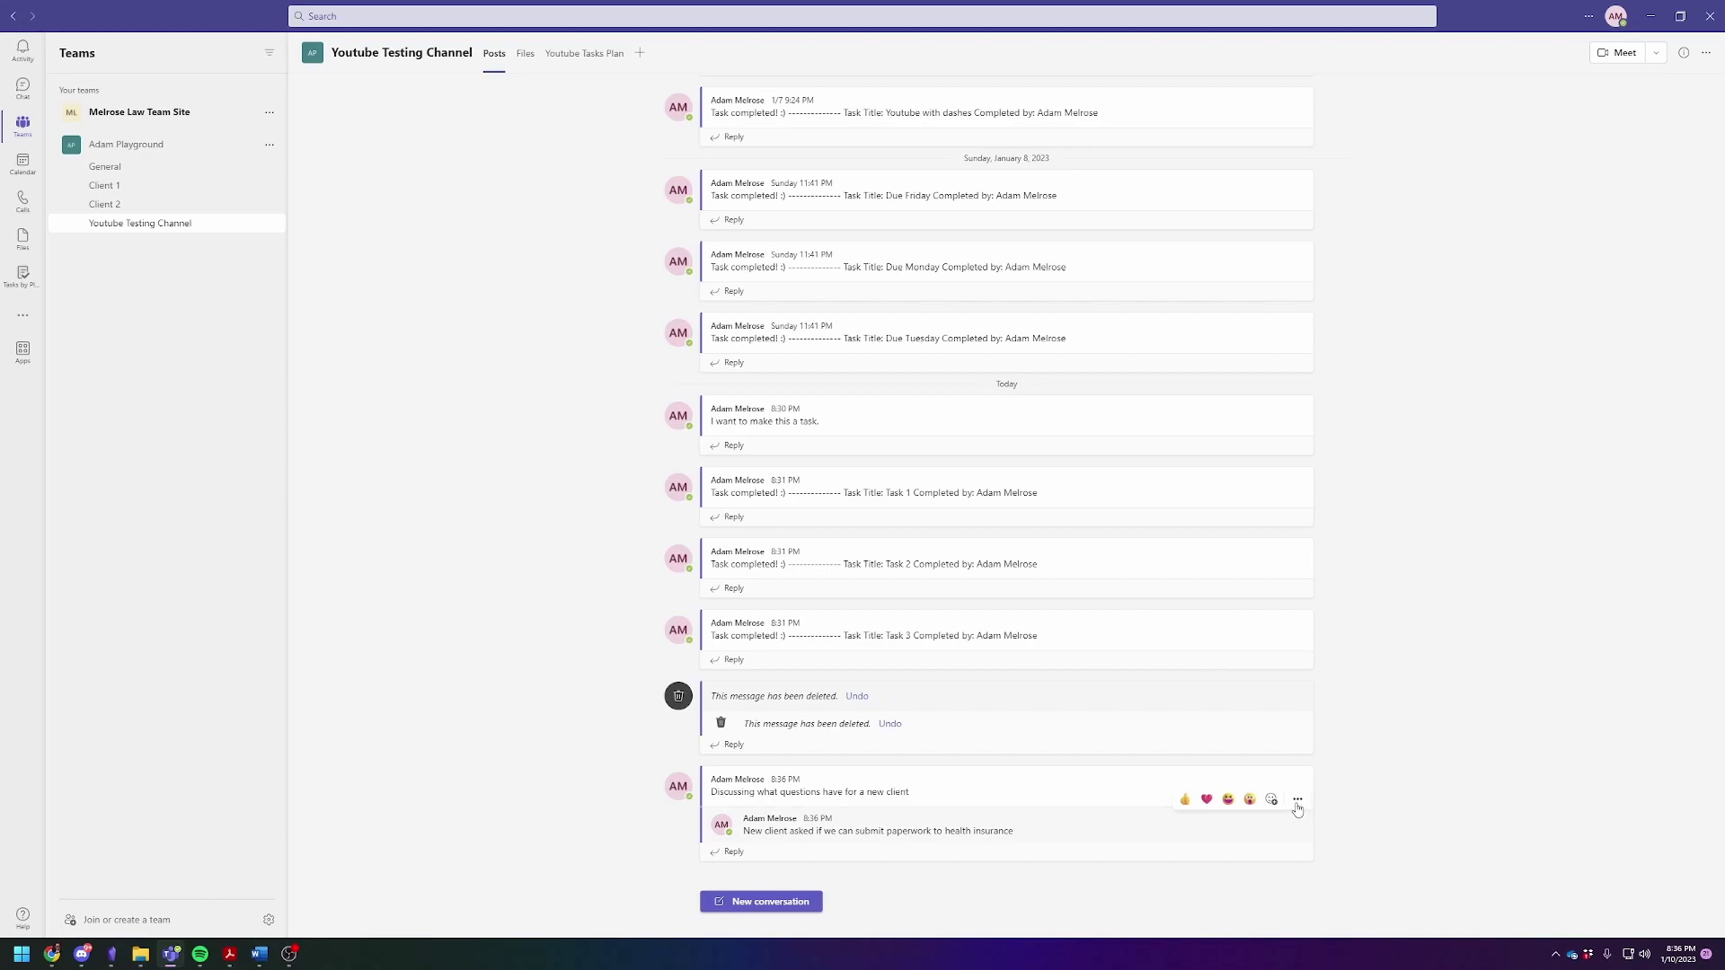
left_click(1297, 798)
mouse_move(1291, 778)
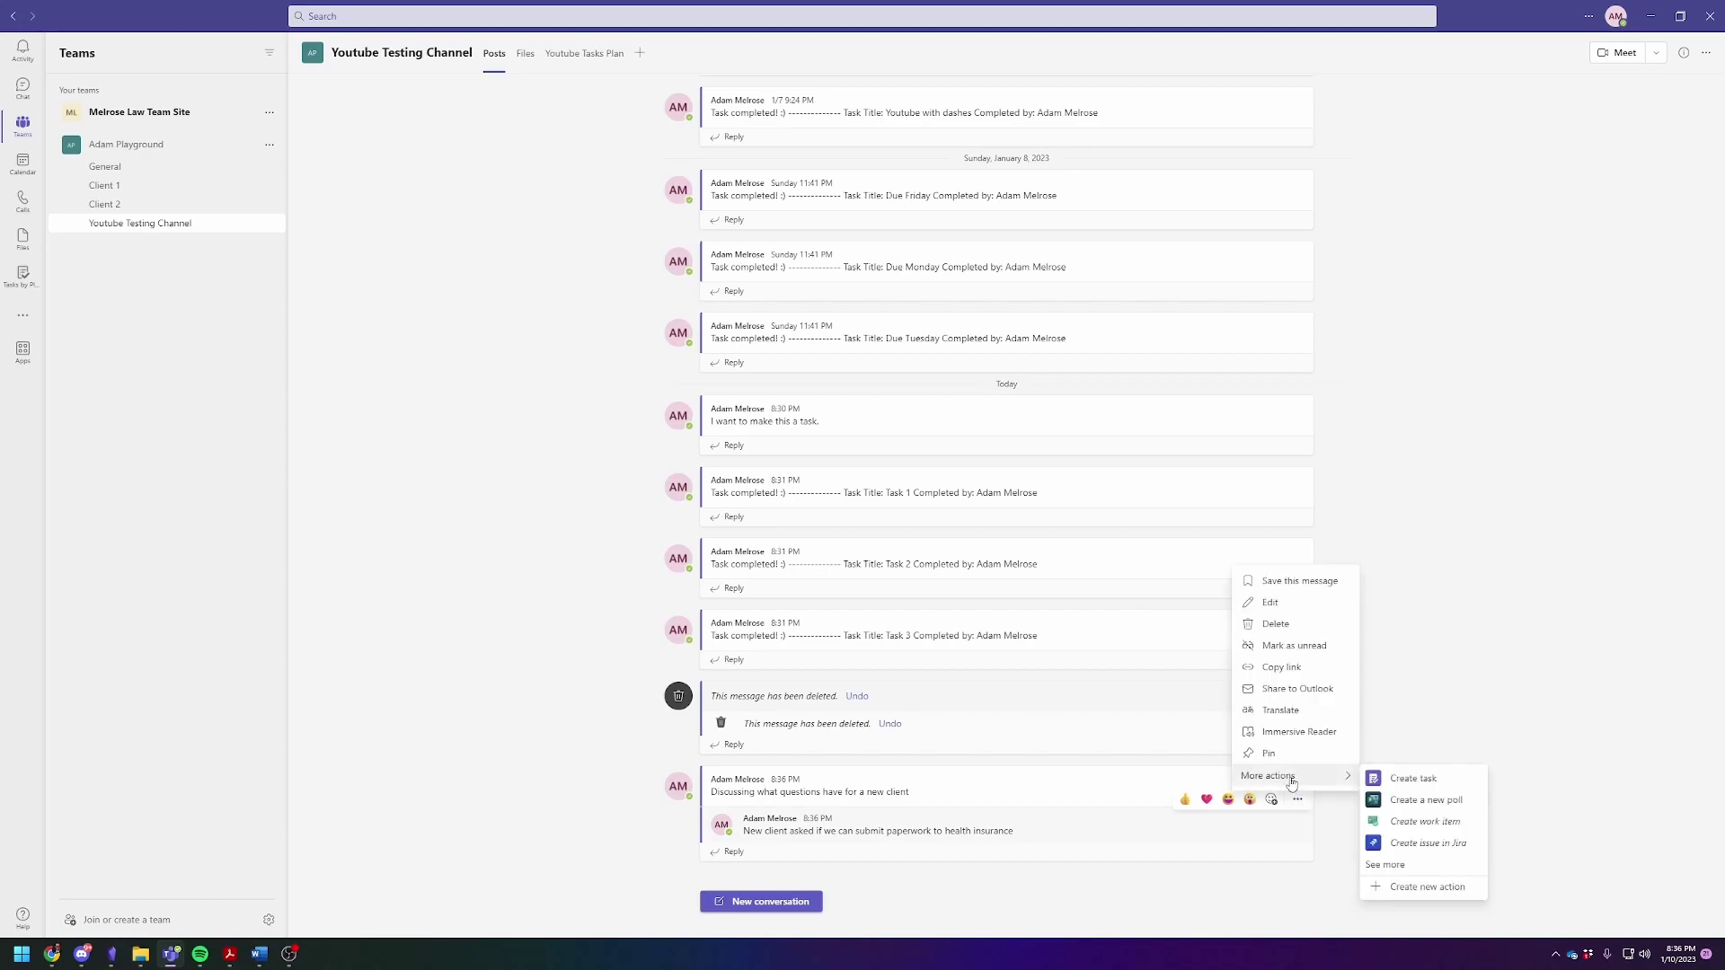
left_click(1409, 779)
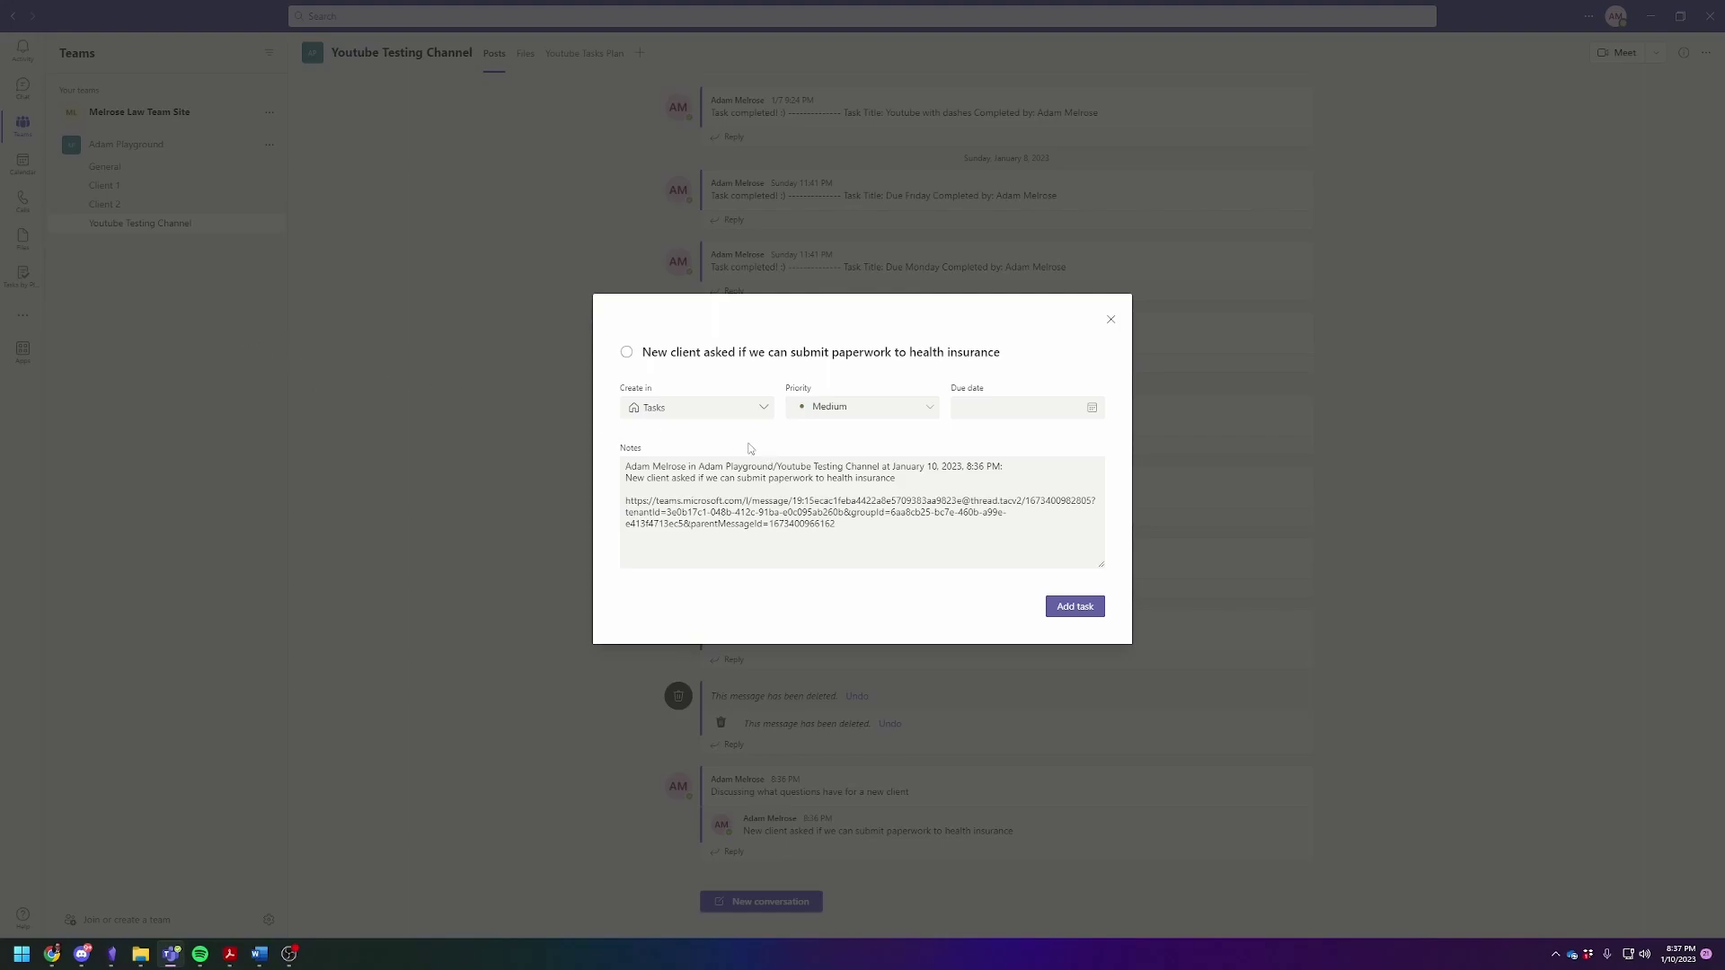
left_click(1110, 319)
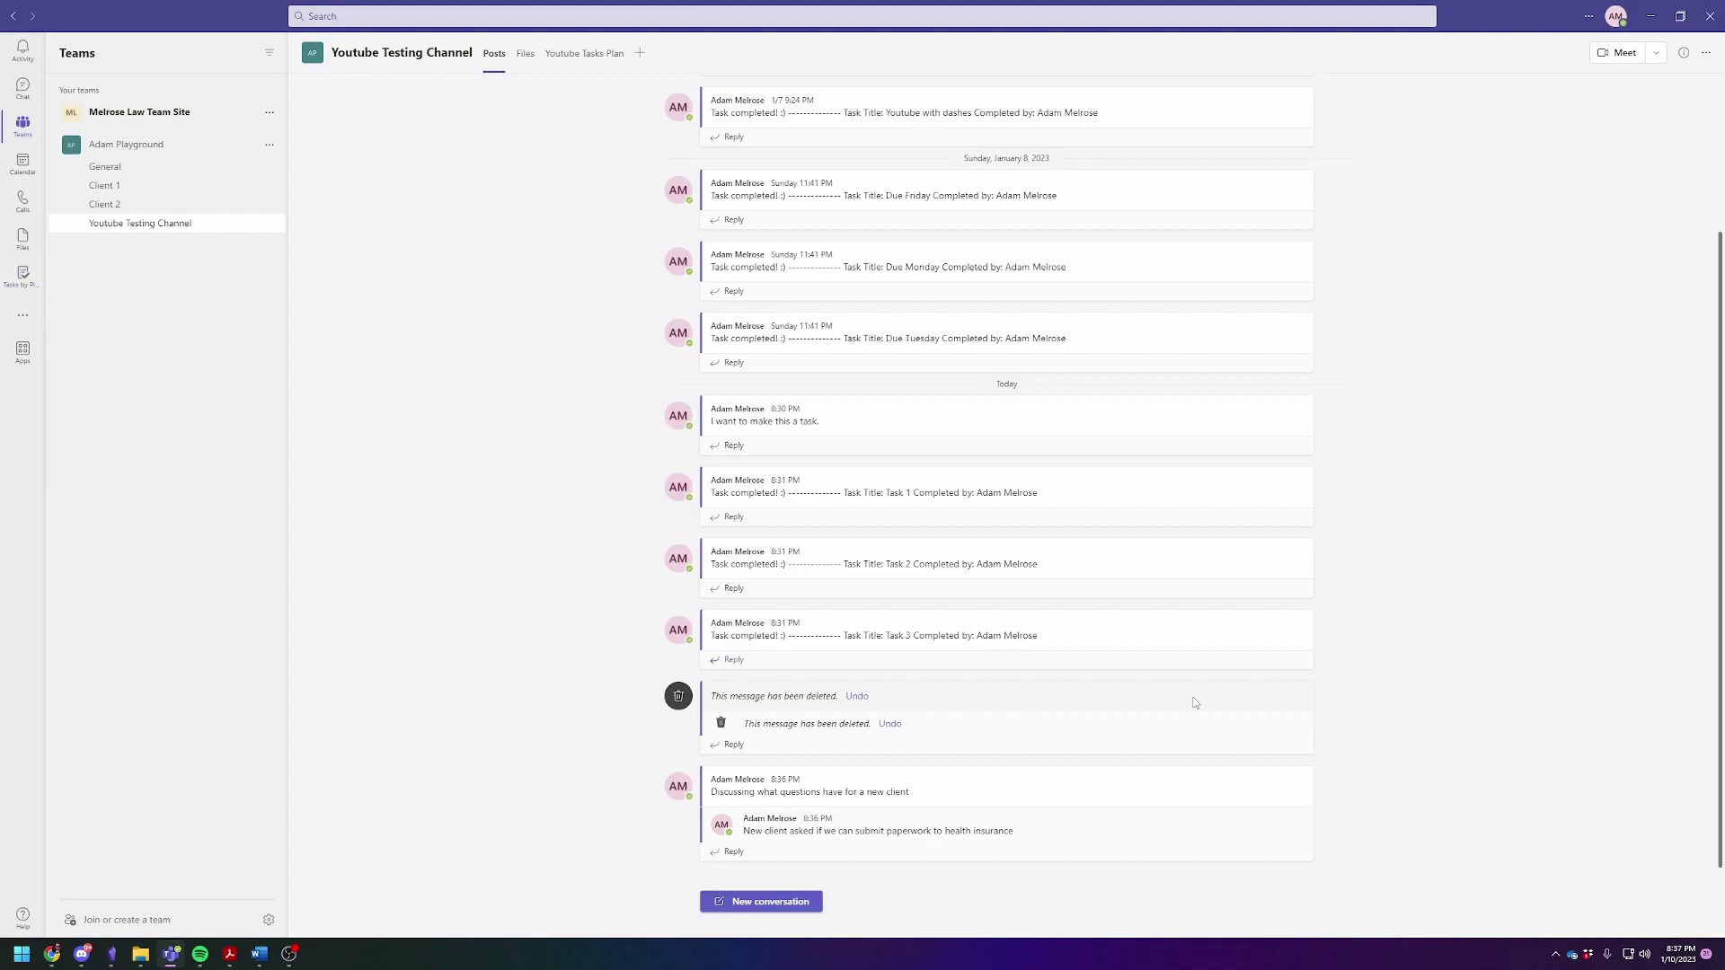
Start a task from the health insurance paperwork reply and place it in the Youtube Tasks Plan of the Youtube Testing Channel
mouse_move(1302, 779)
left_click(1297, 798)
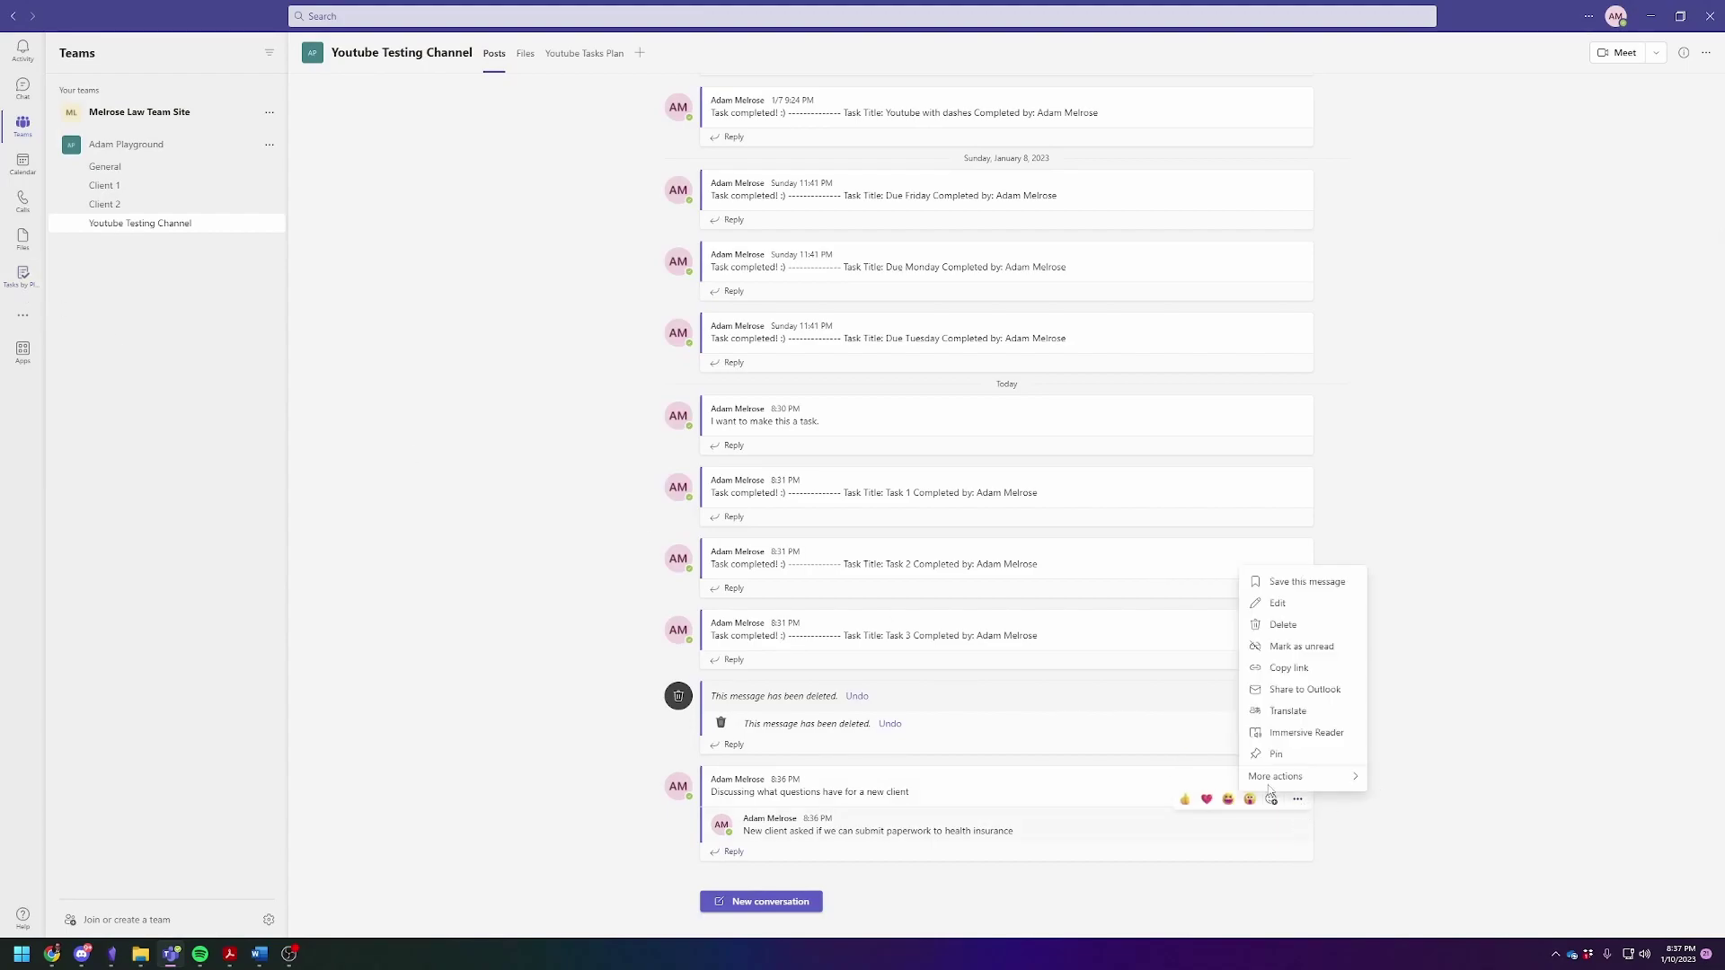
mouse_move(1293, 776)
left_click(1424, 780)
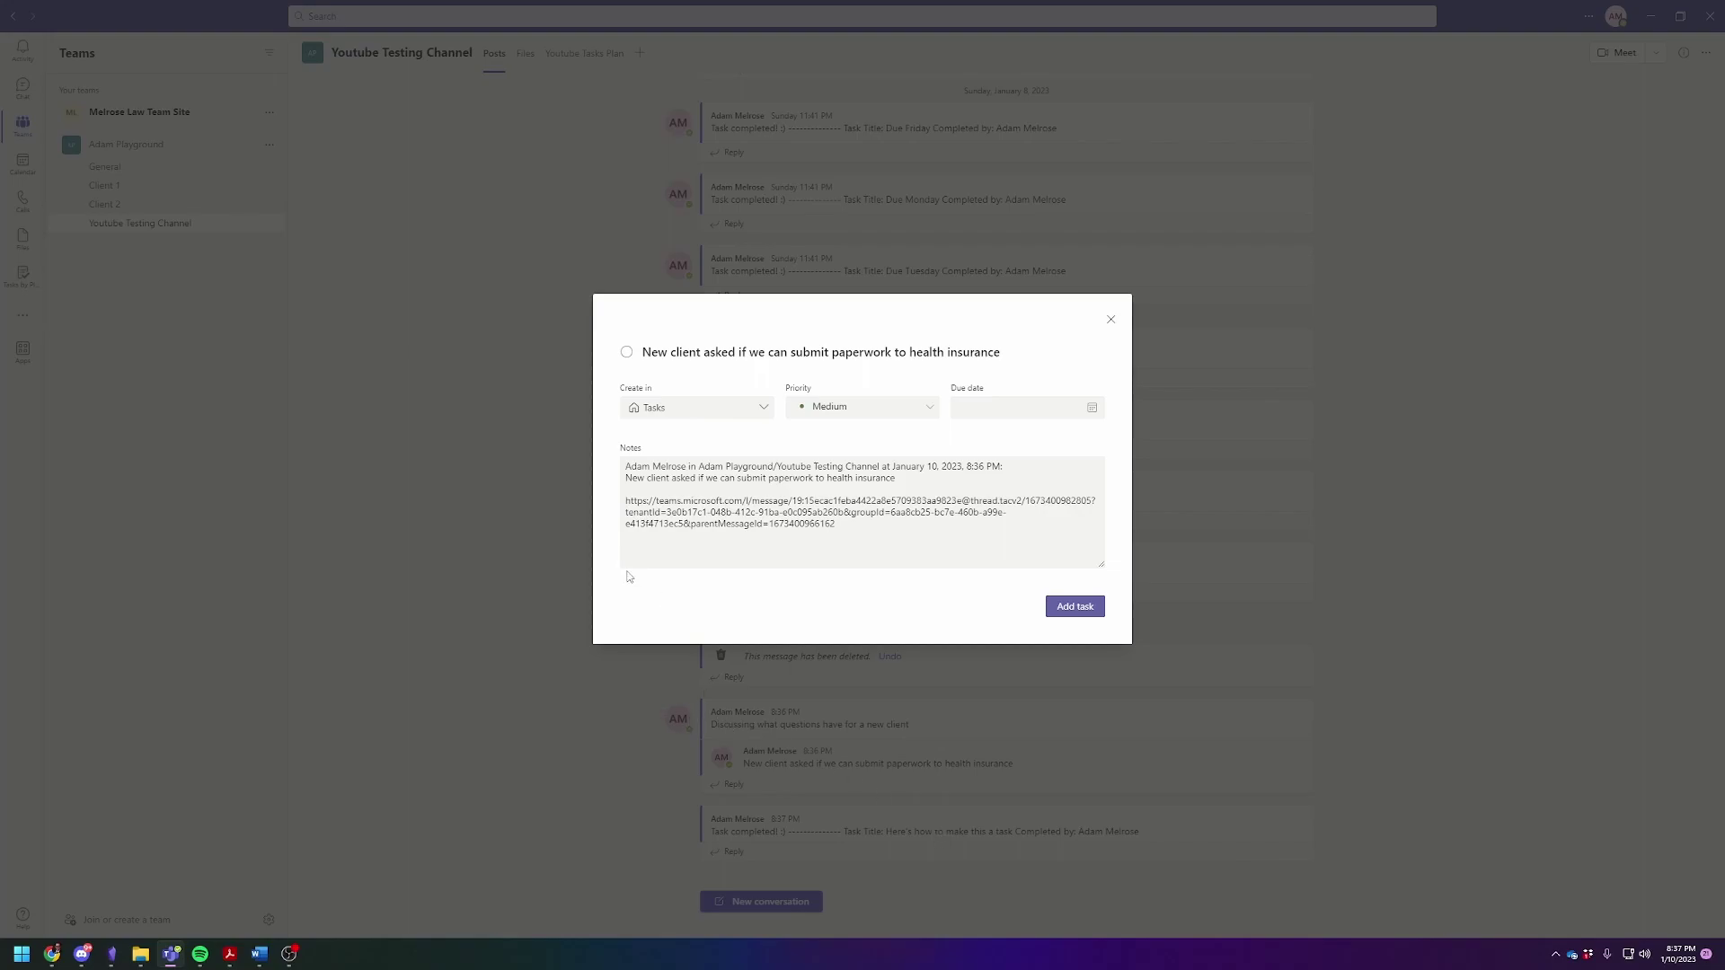
left_click(696, 424)
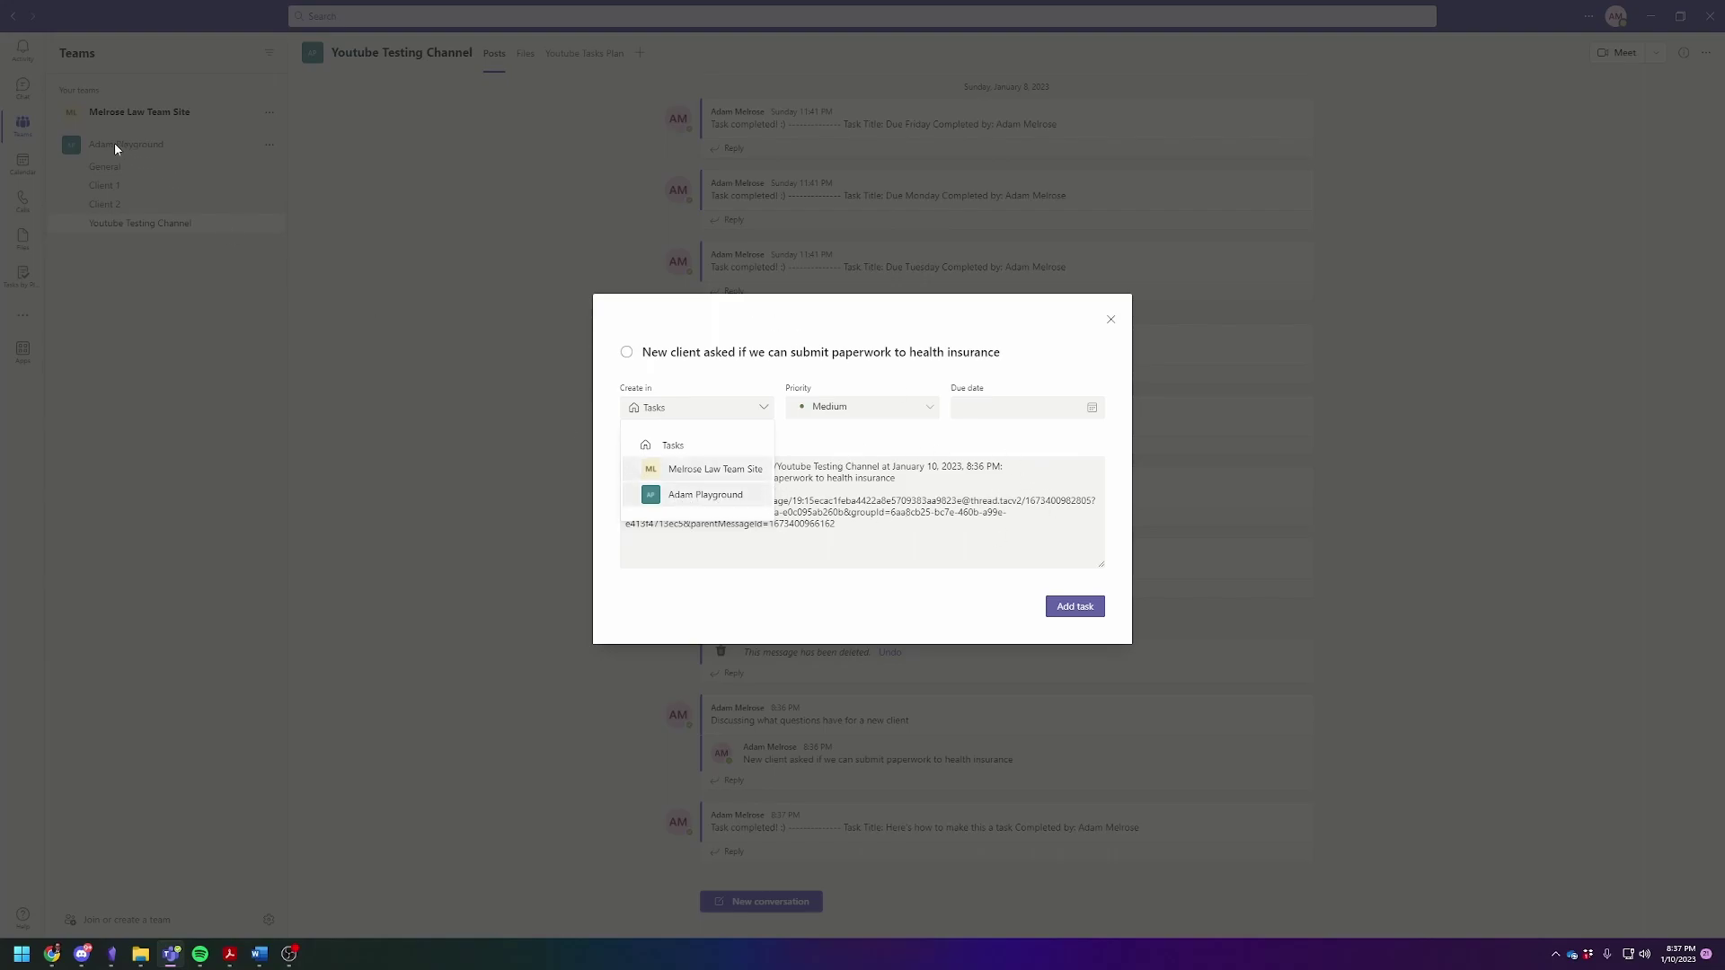
left_click(684, 495)
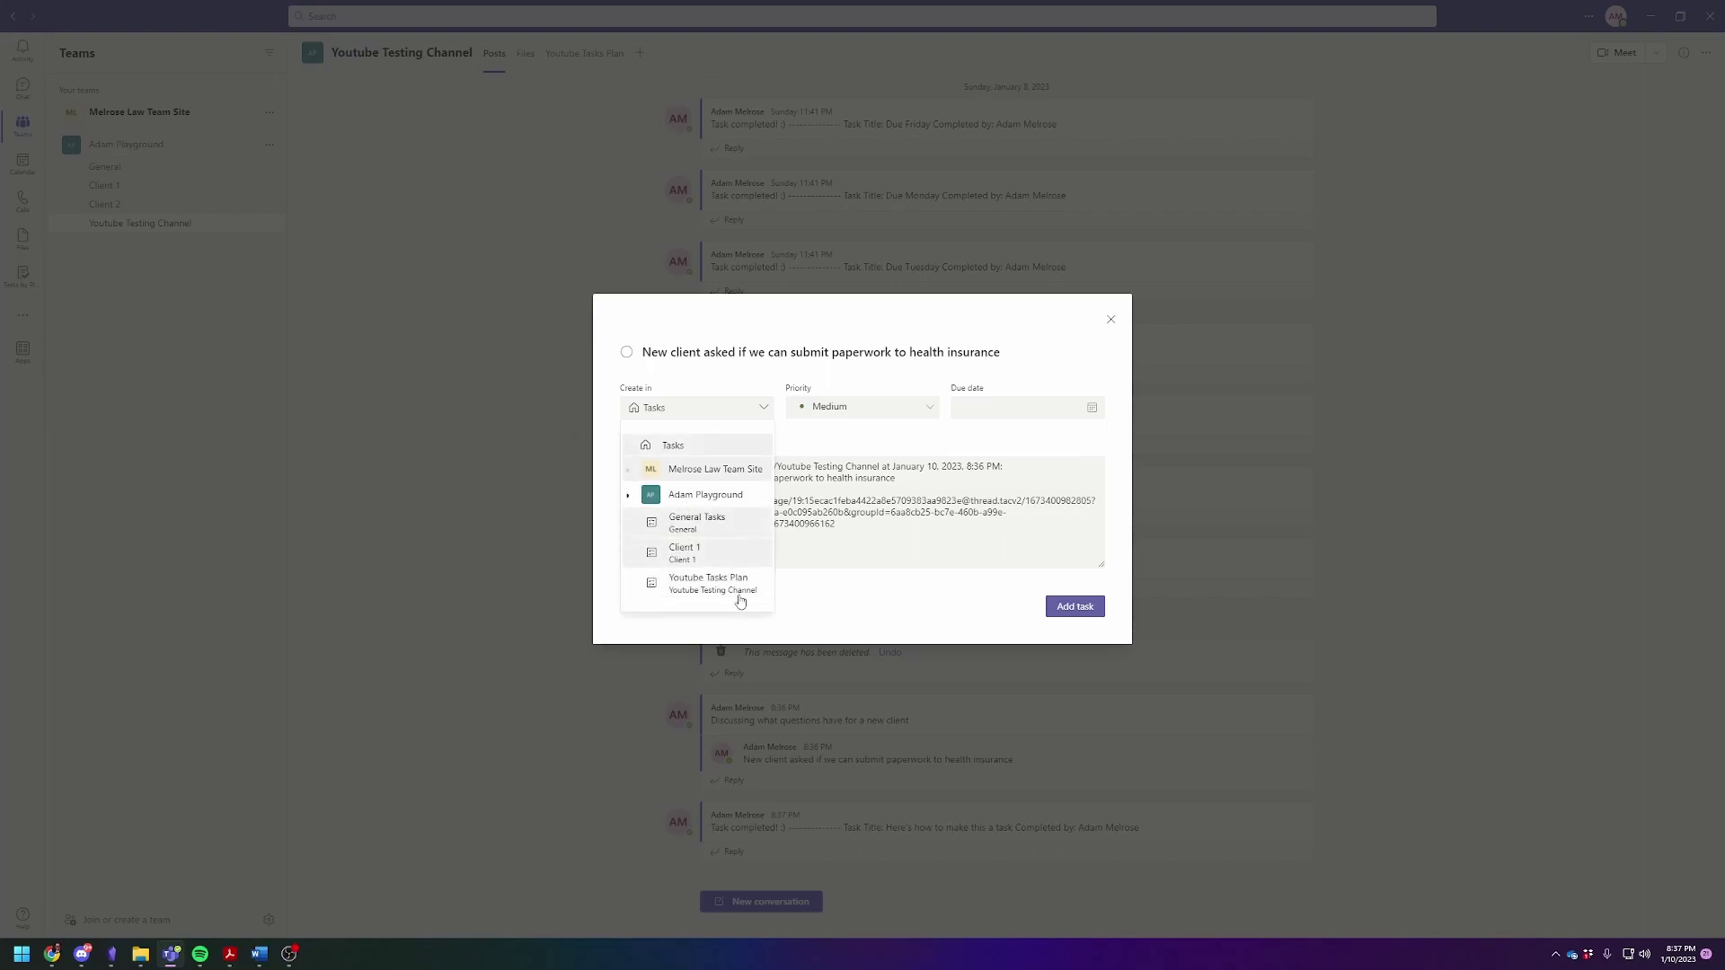
left_click(695, 584)
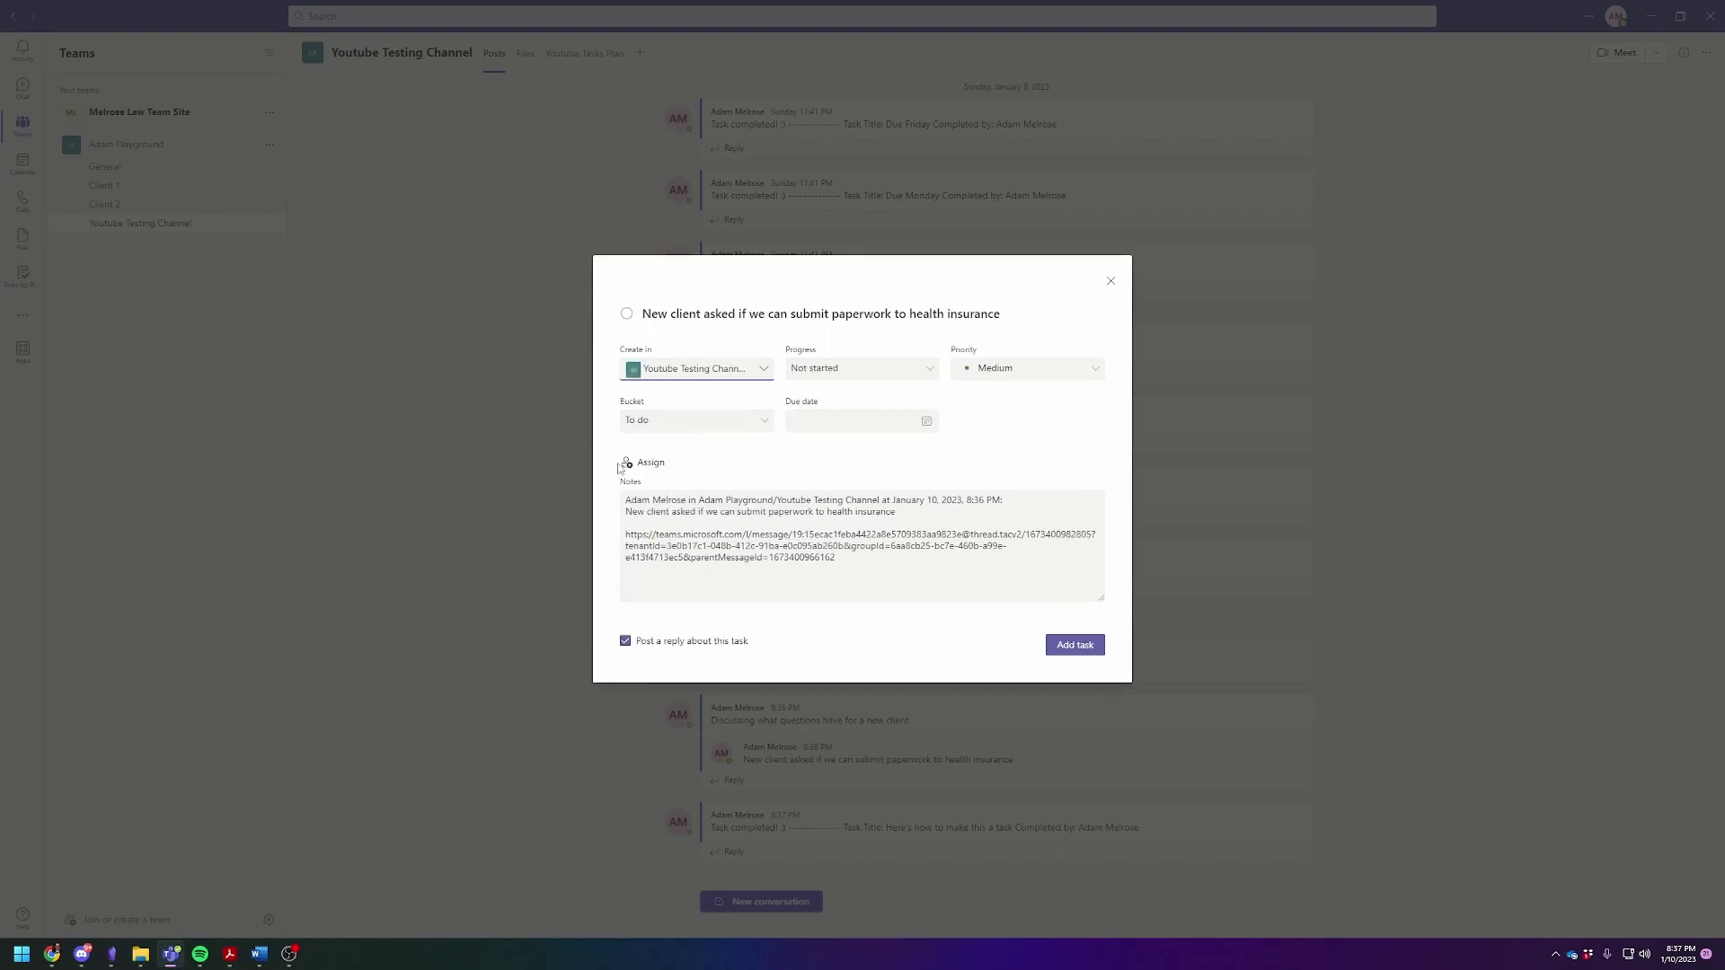
Set the task's due date to January 13, 2023, and add the task with a reply posted about it
left_click(926, 421)
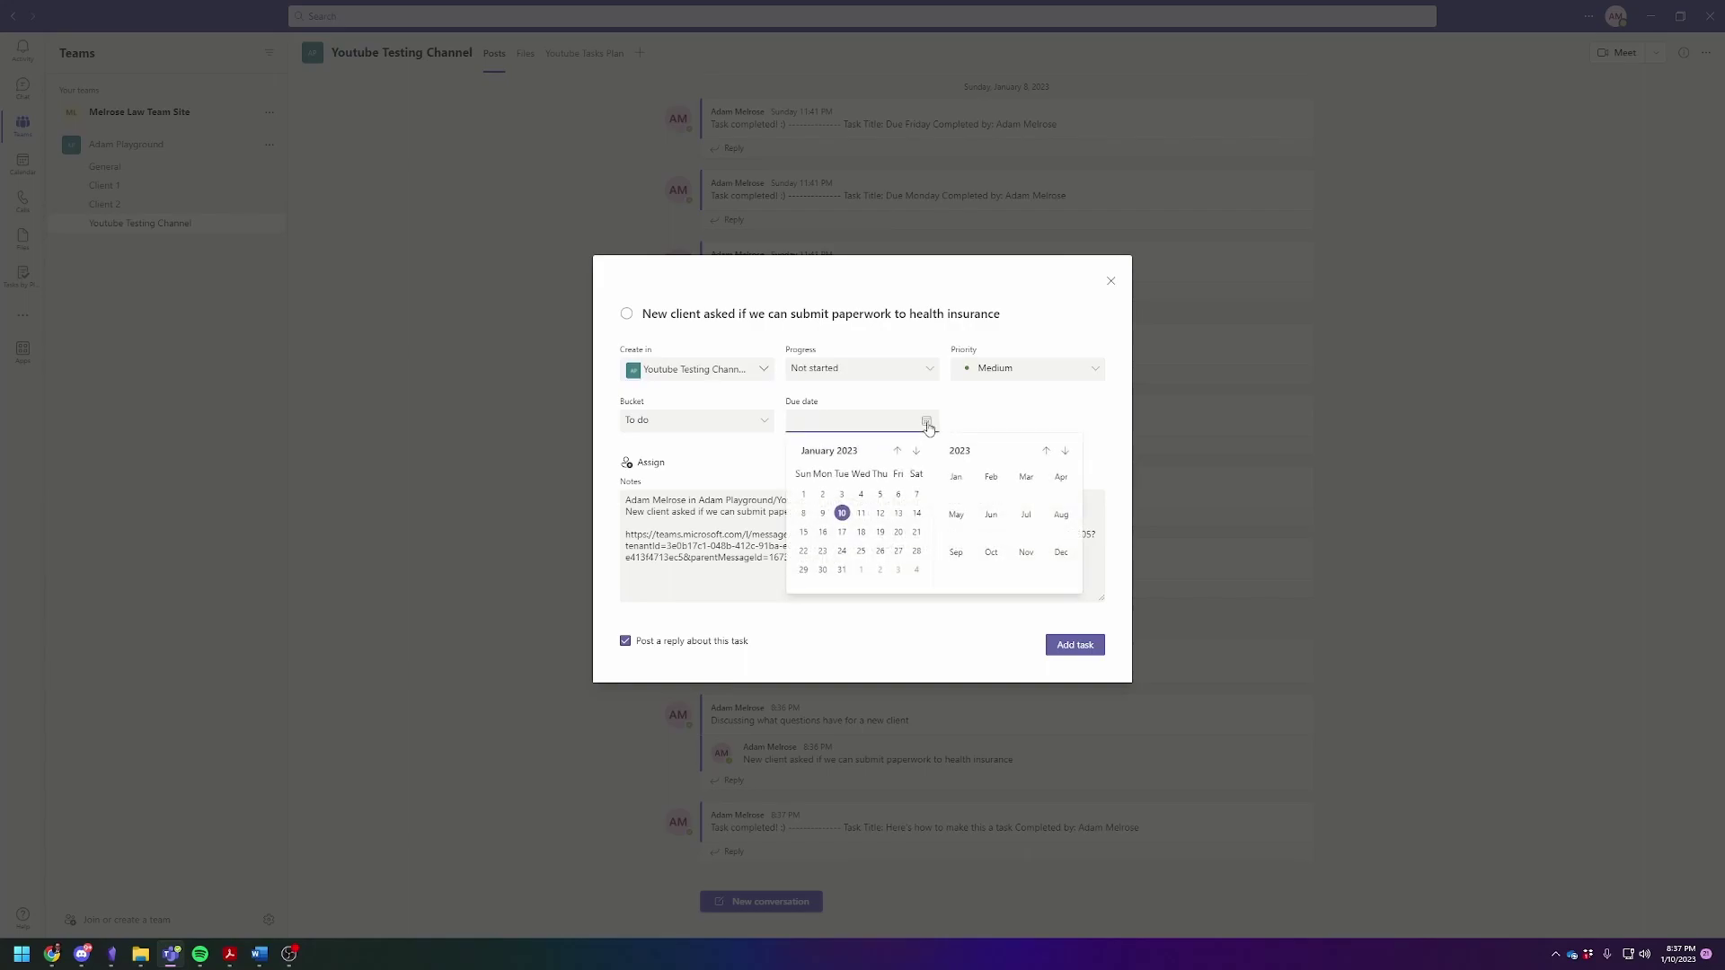
left_click(898, 512)
left_click(1075, 645)
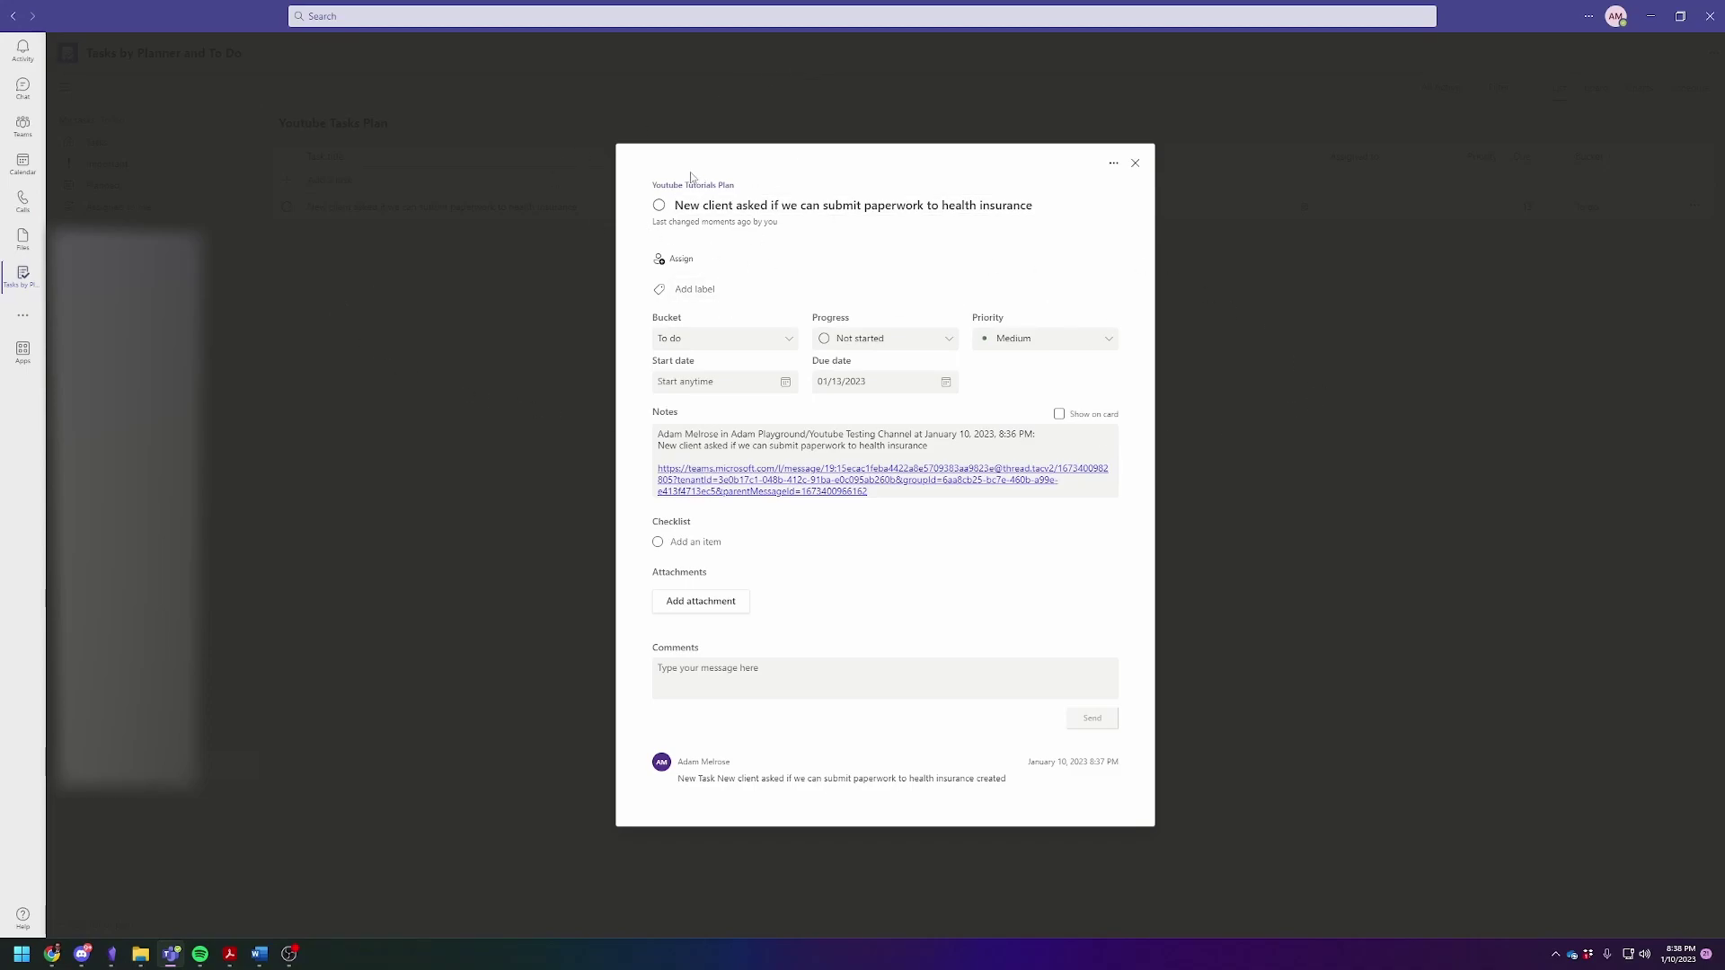
Review the health insurance paperwork task's details in Tasks by Planner and To Do, and close them
left_click(448, 350)
left_click(477, 383)
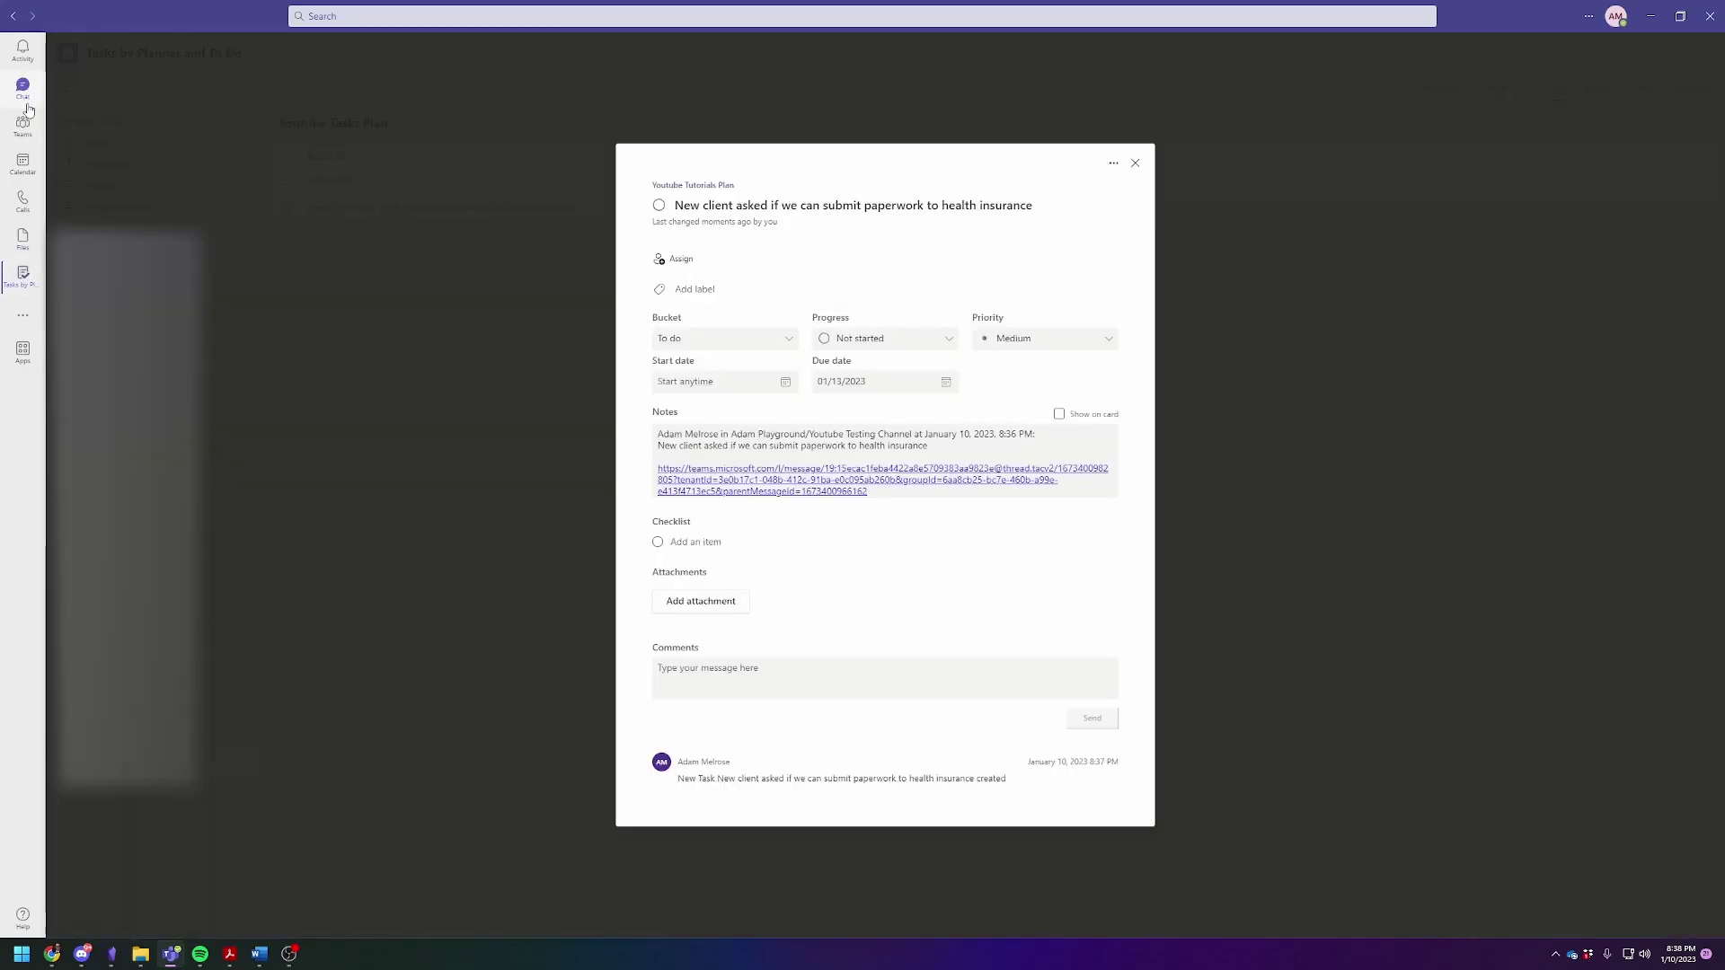
left_click(306, 345)
Assign the health insurance paperwork task in the channel's Youtube Tasks Plan to the suggested team member
left_click(584, 53)
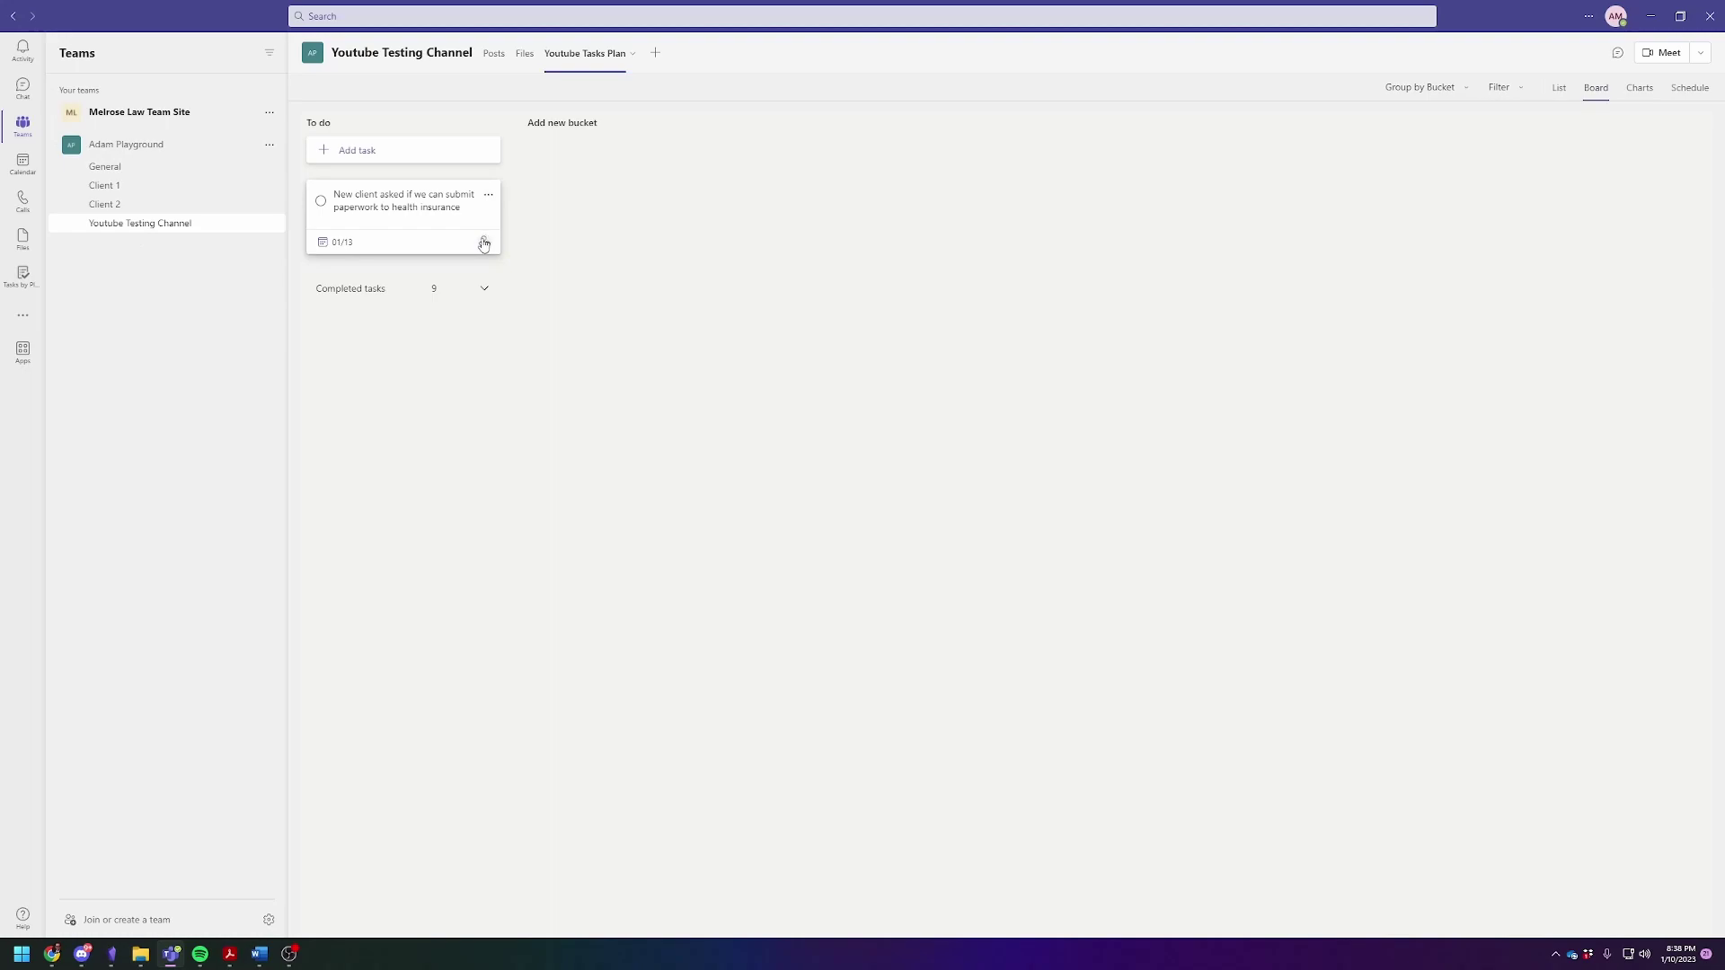
left_click(485, 242)
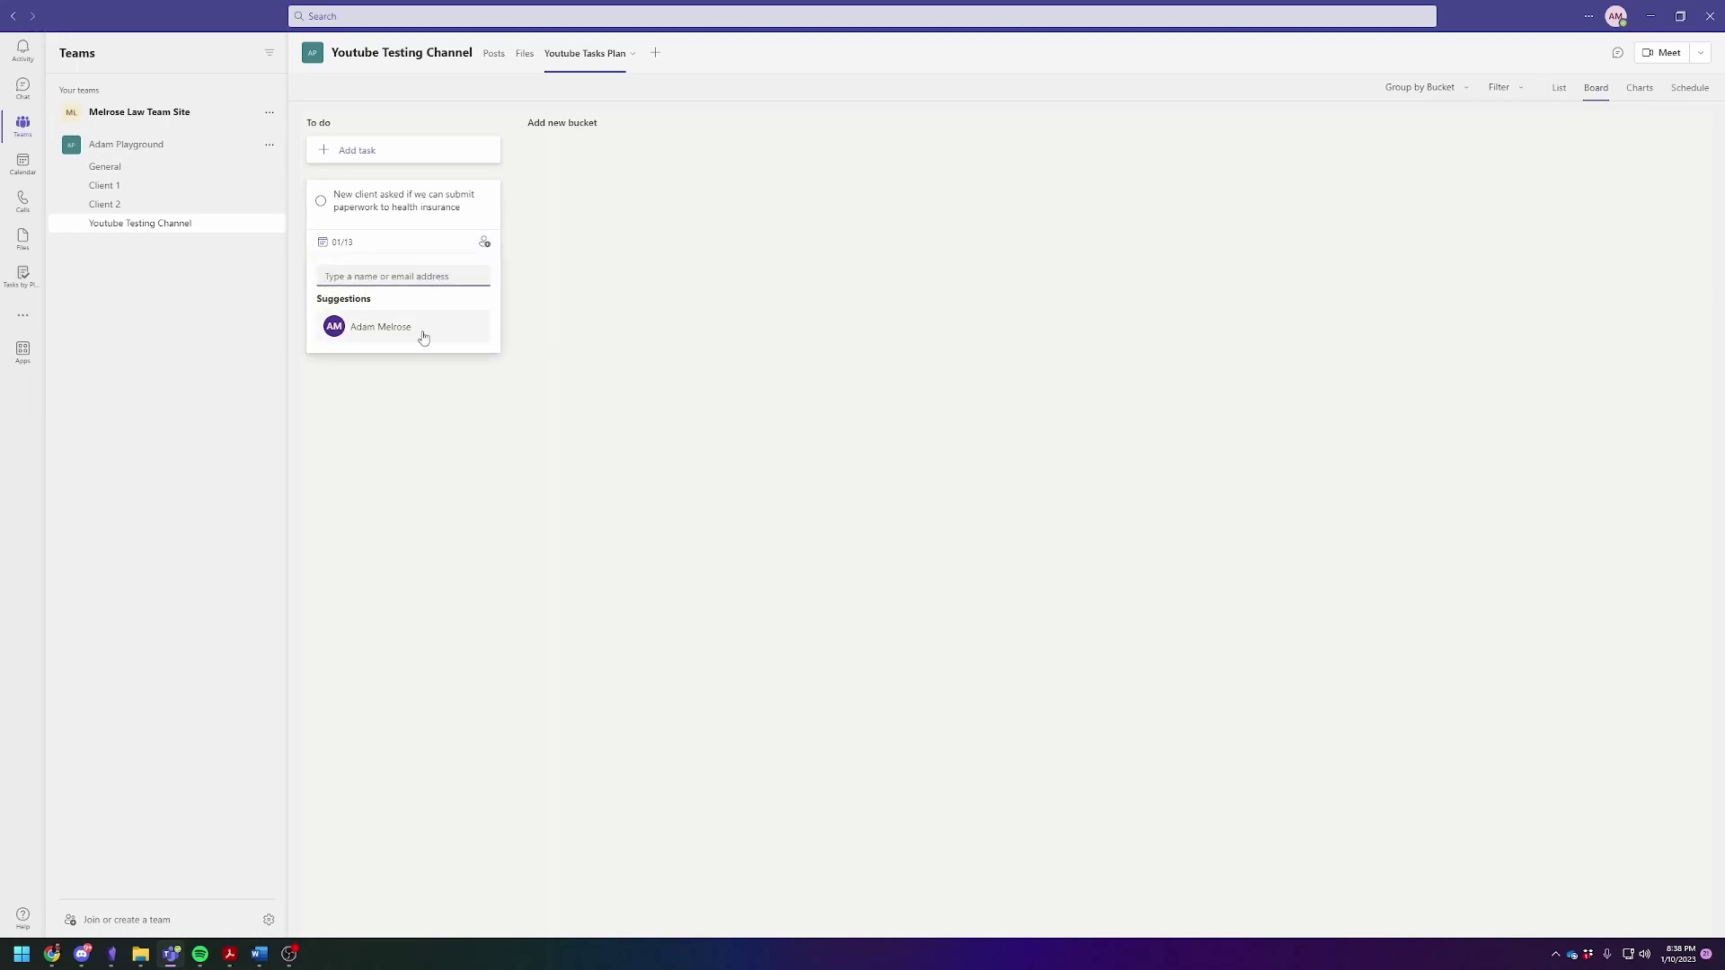
left_click(382, 327)
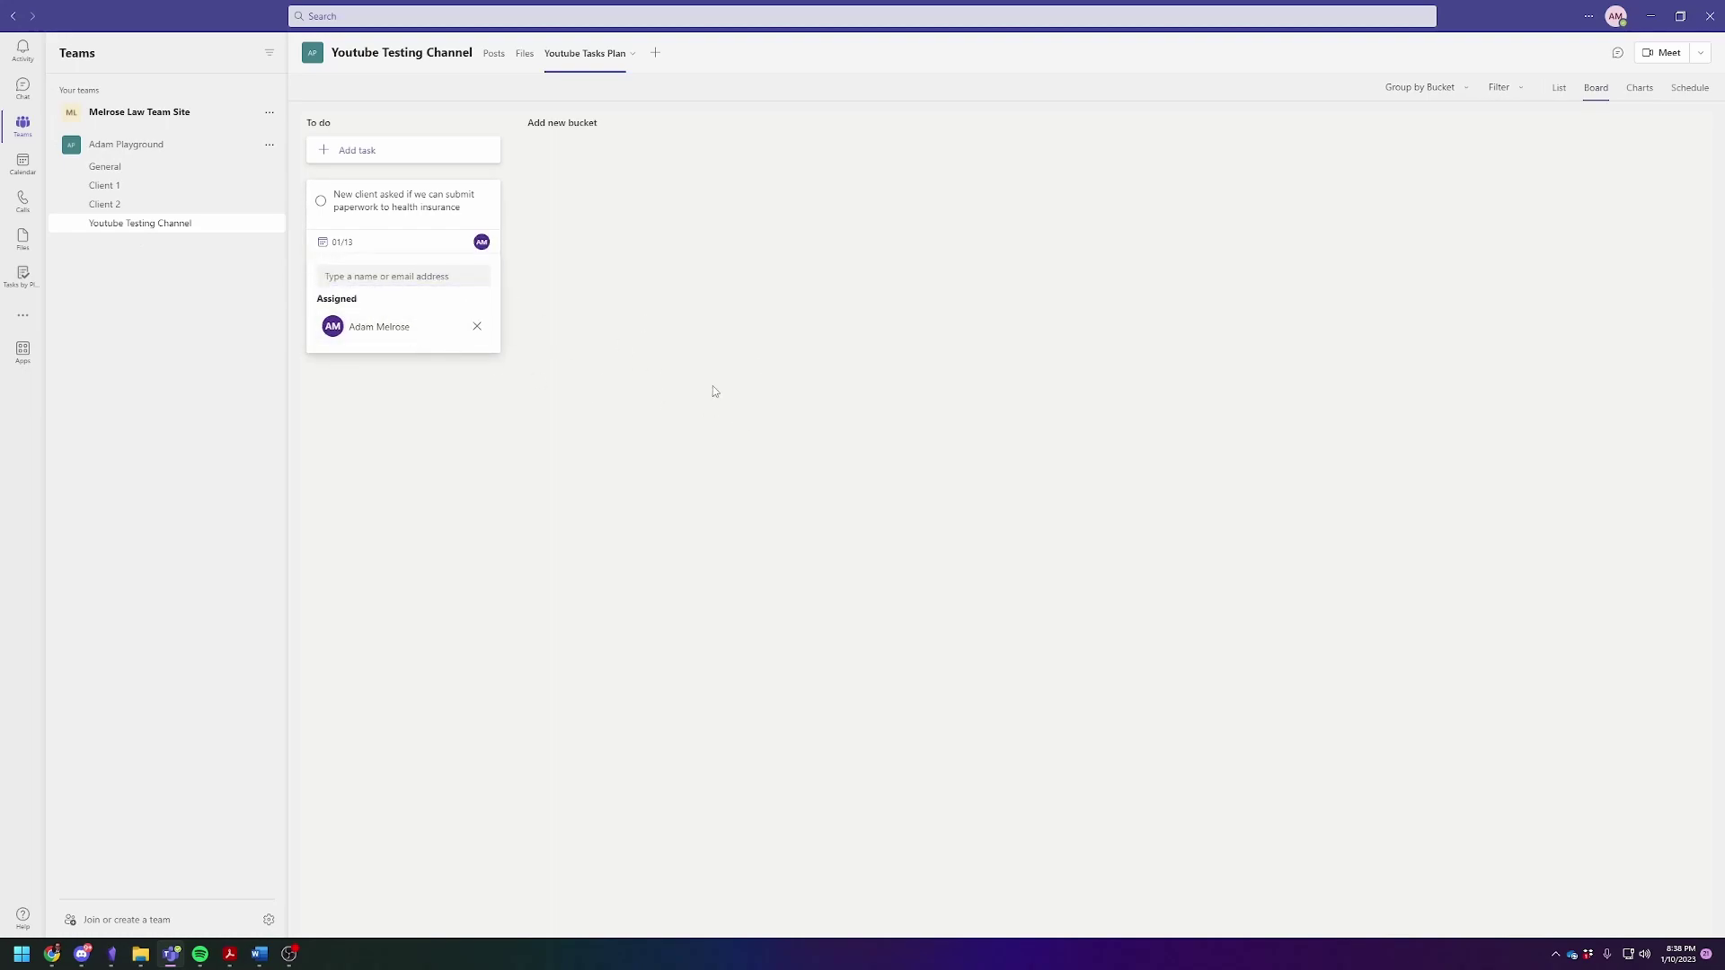
Open the task's details from the plan board, follow the message link in its notes, and close the details
left_click(401, 215)
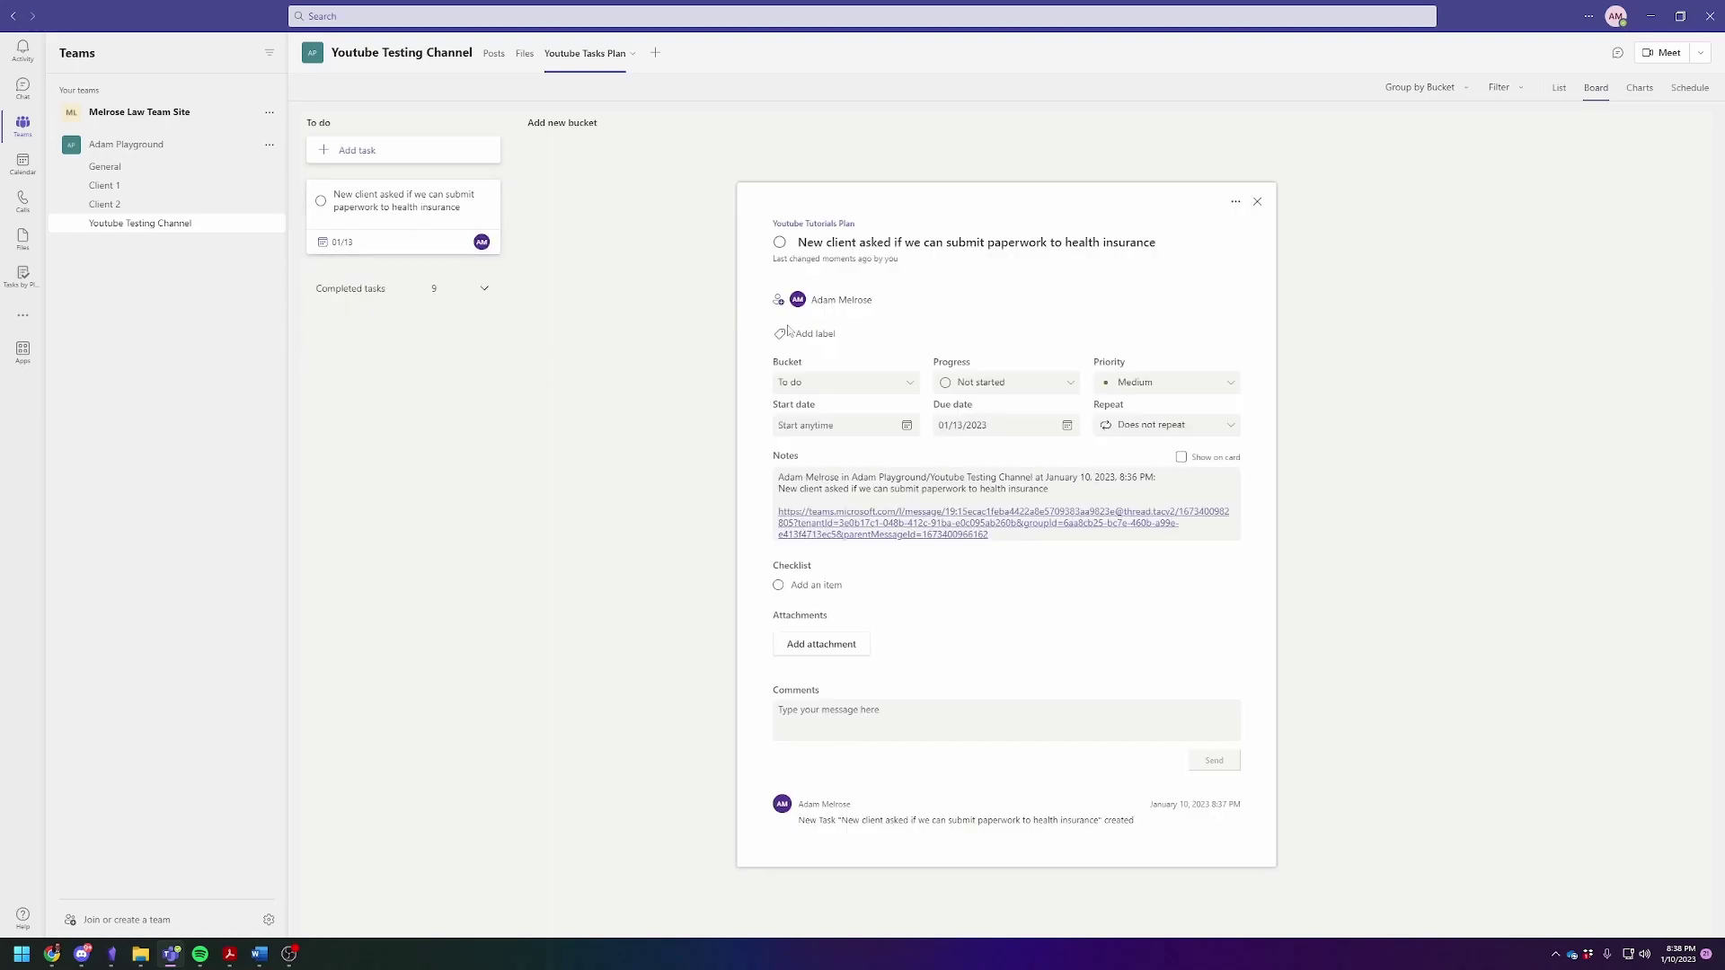
left_click(922, 517)
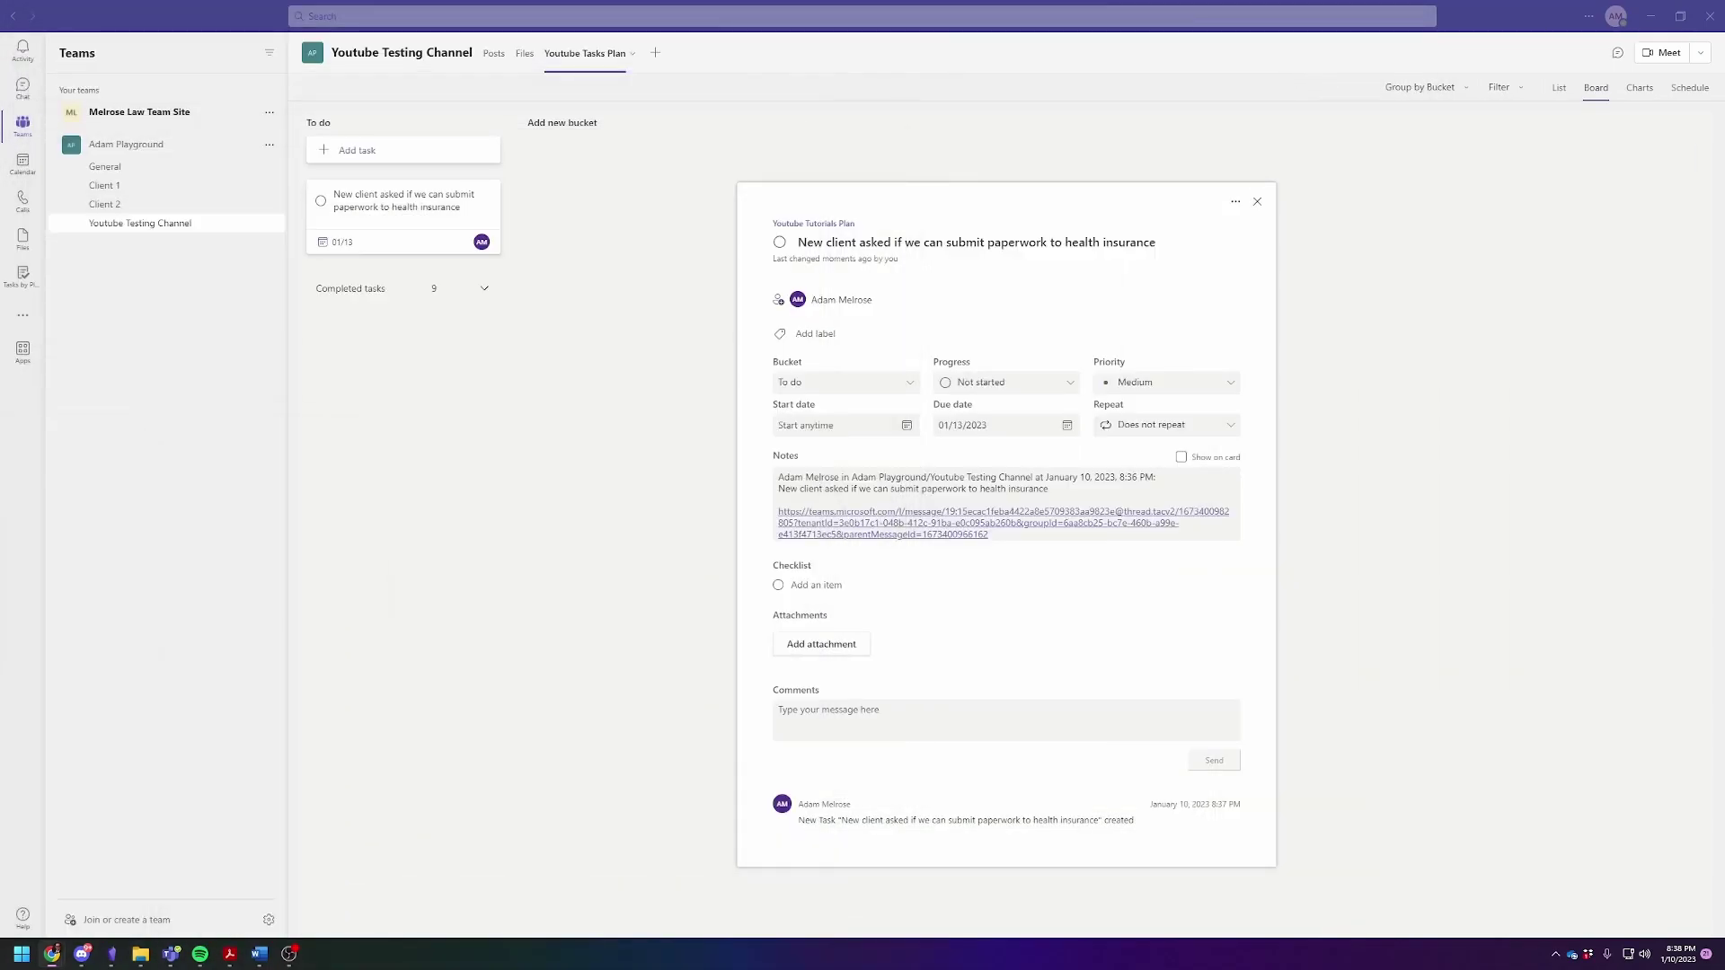
left_click(1257, 201)
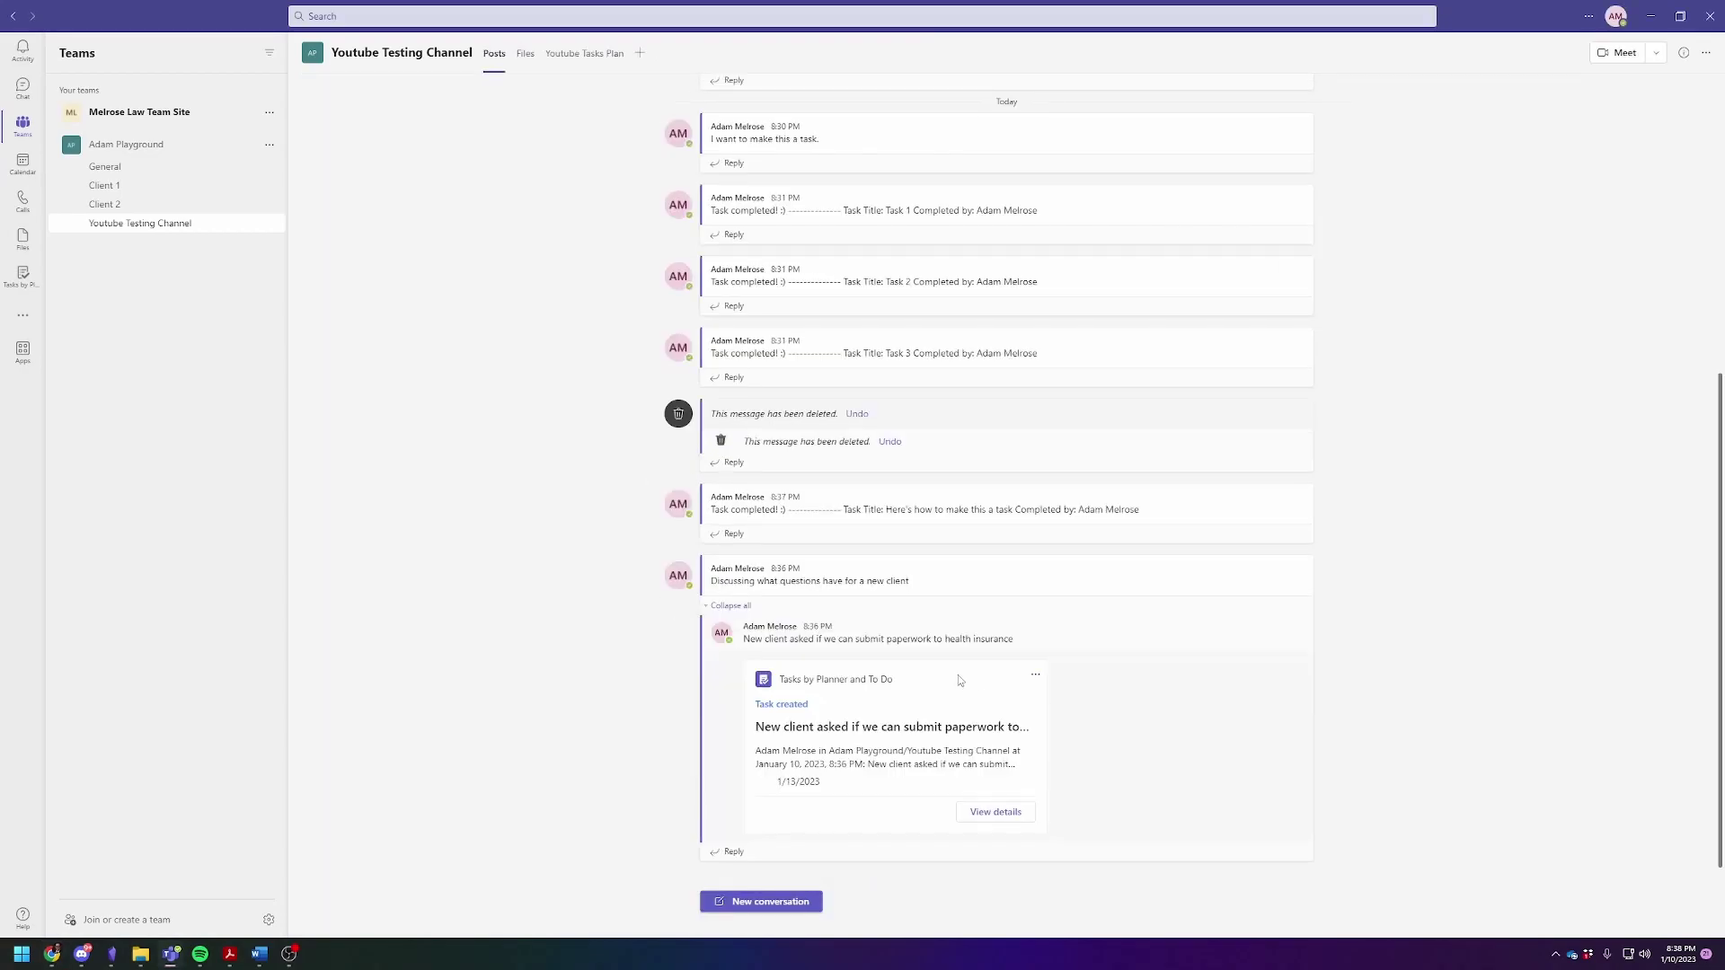
Mark the health insurance paperwork task as complete in the Youtube Tasks Plan and check the channel's posts
left_click(589, 53)
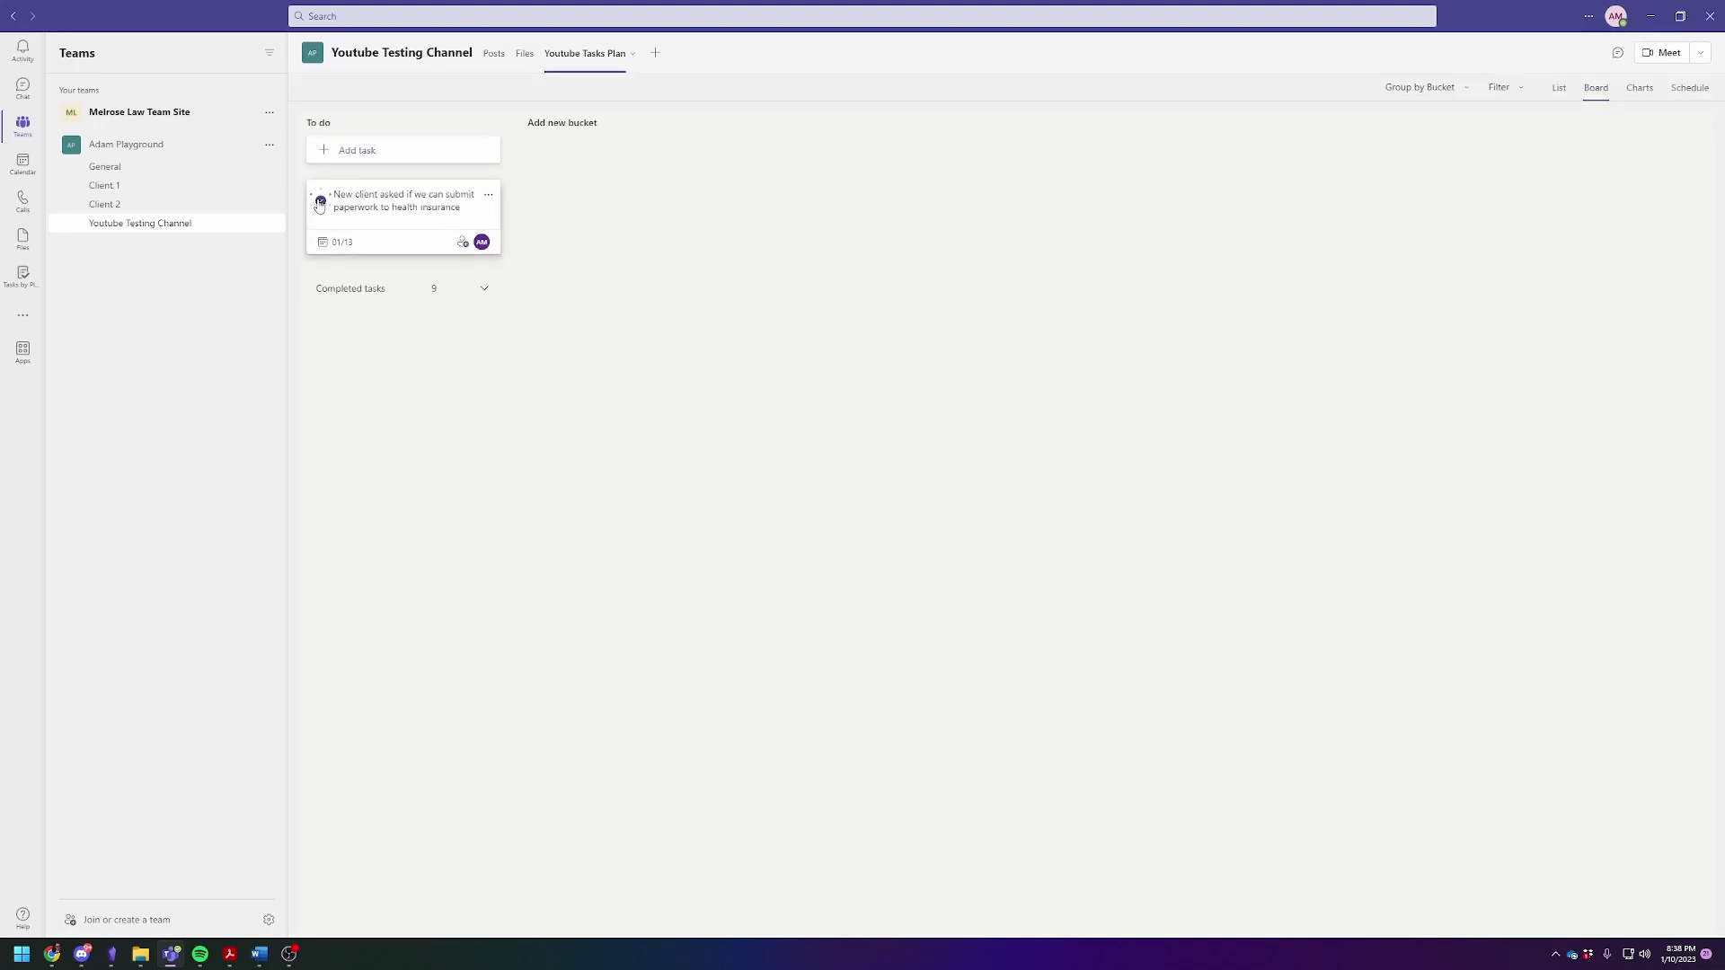
left_click(320, 201)
left_click(494, 53)
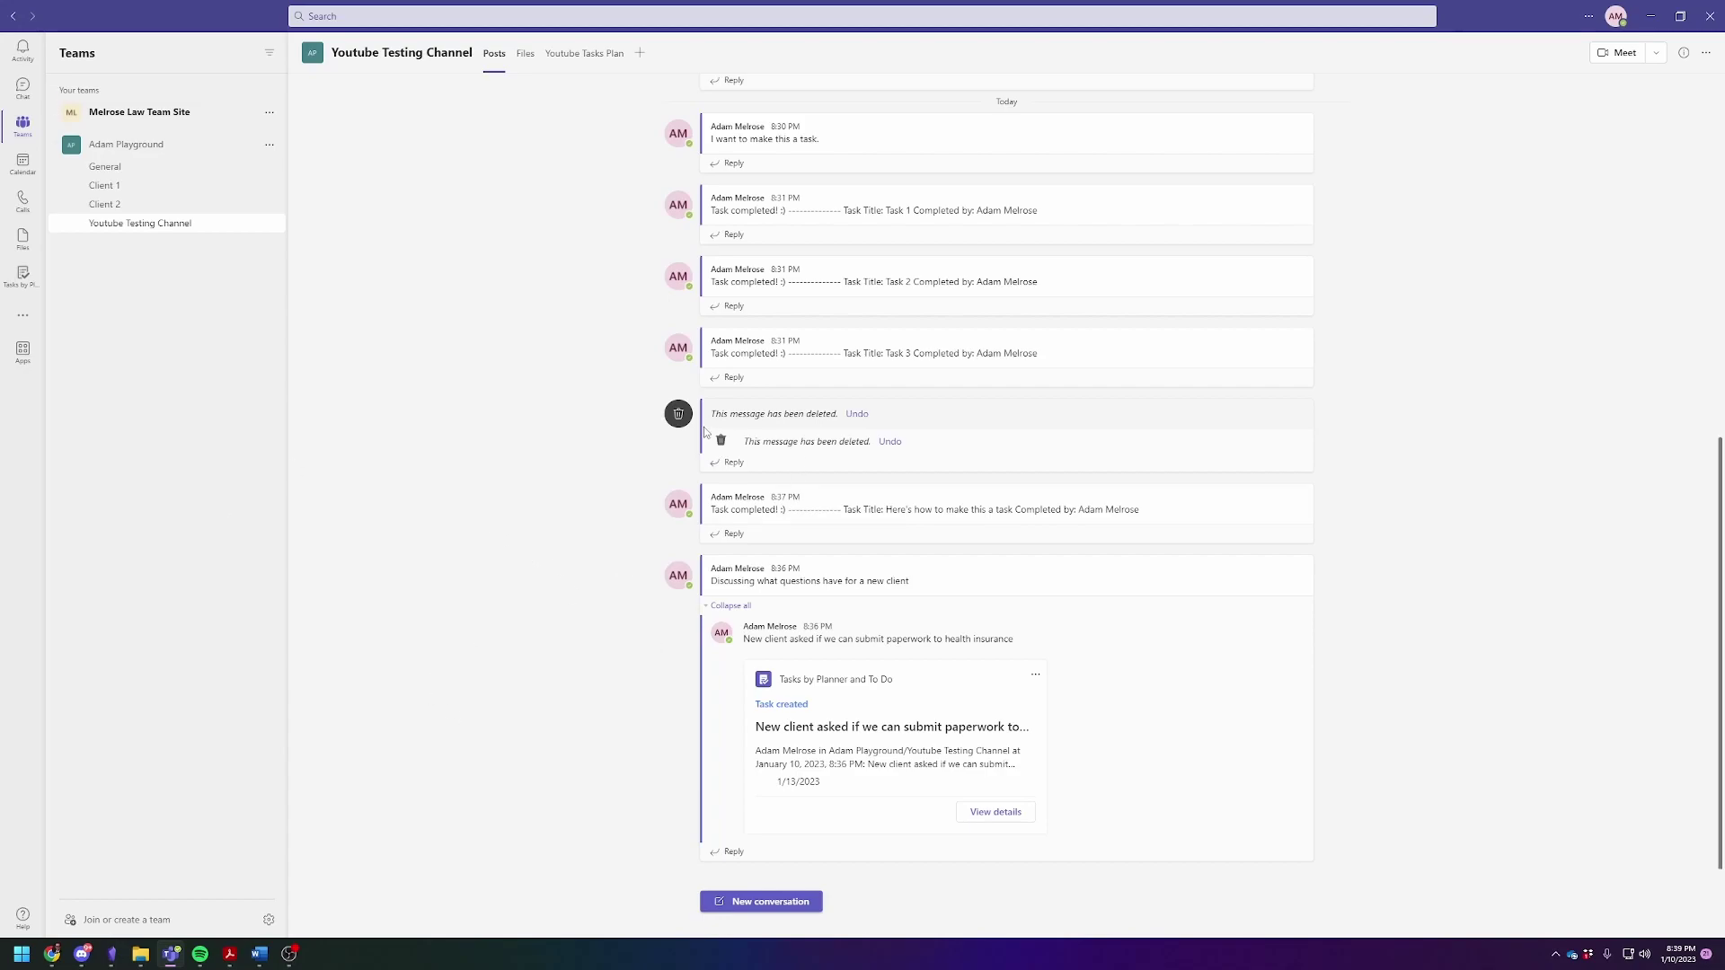
mouse_move(872, 499)
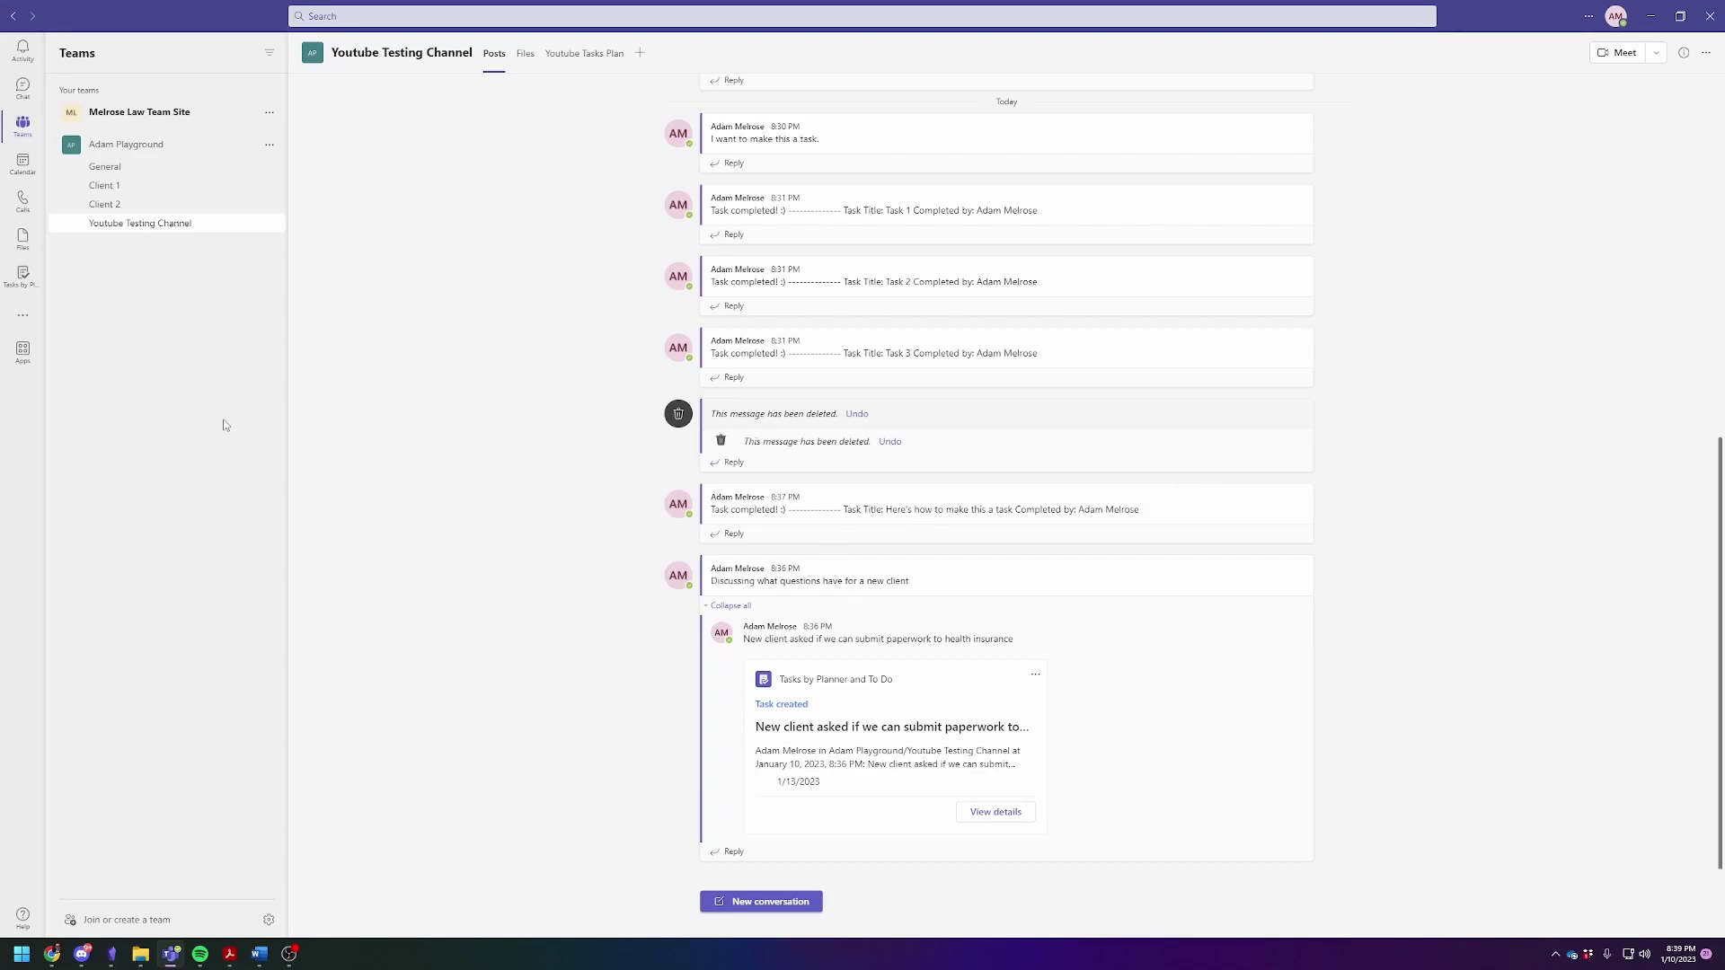